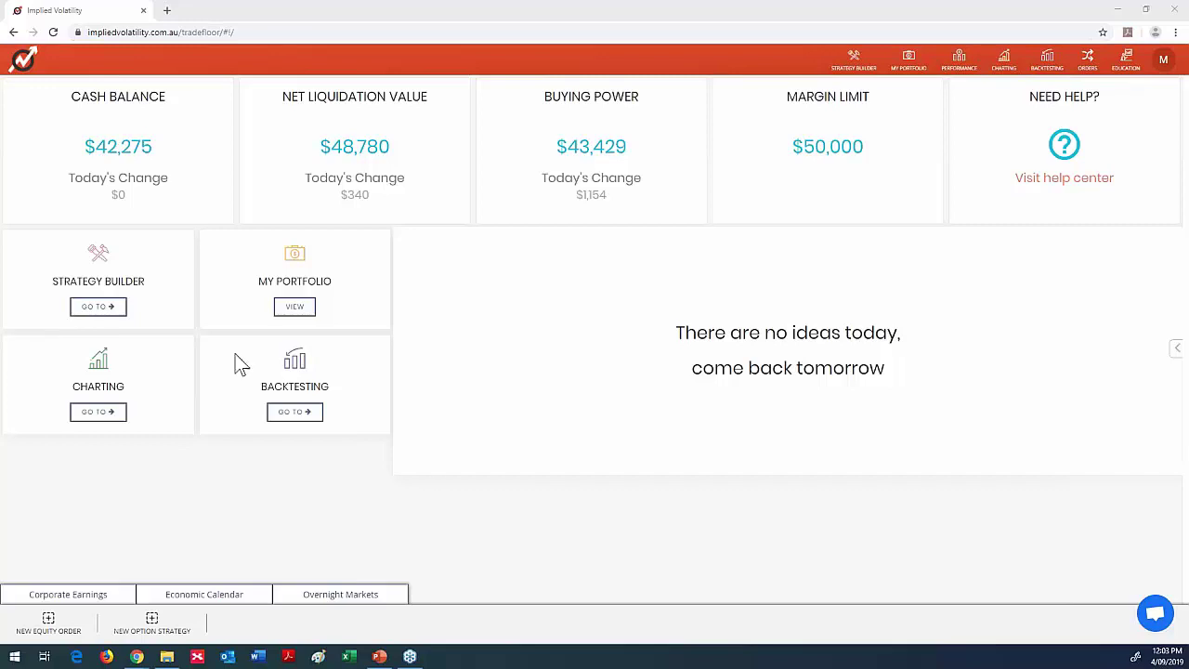
Step: Open the charting portal and load the daily XJO chart
click(1004, 75)
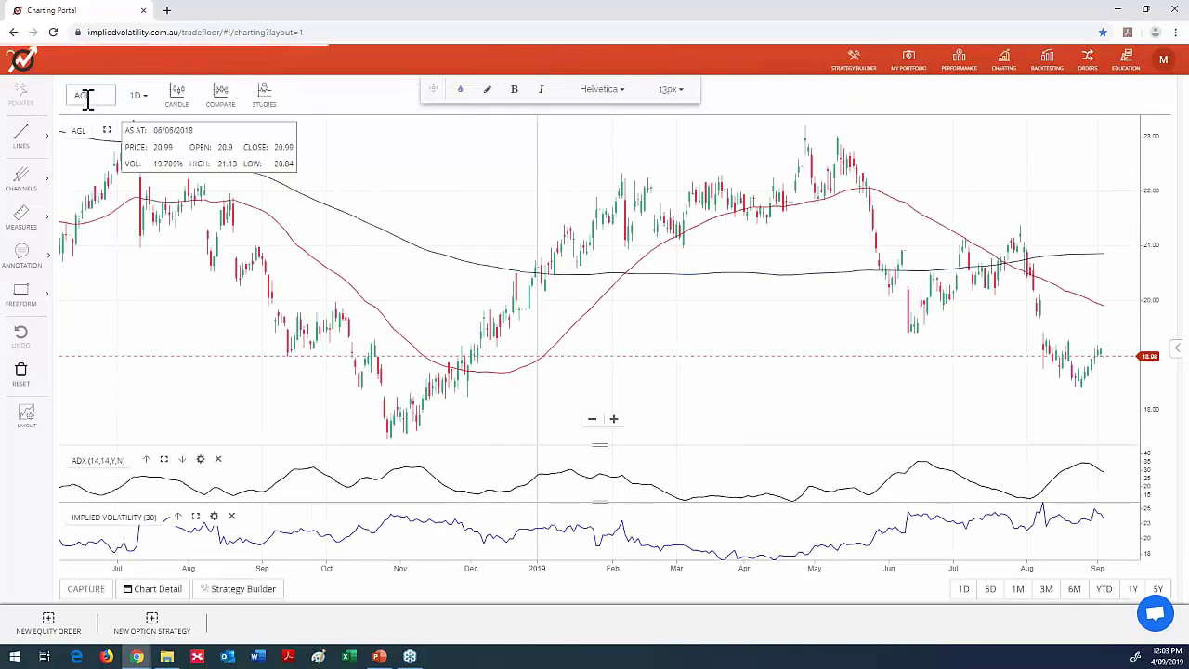
click(87, 95)
text(XJO)
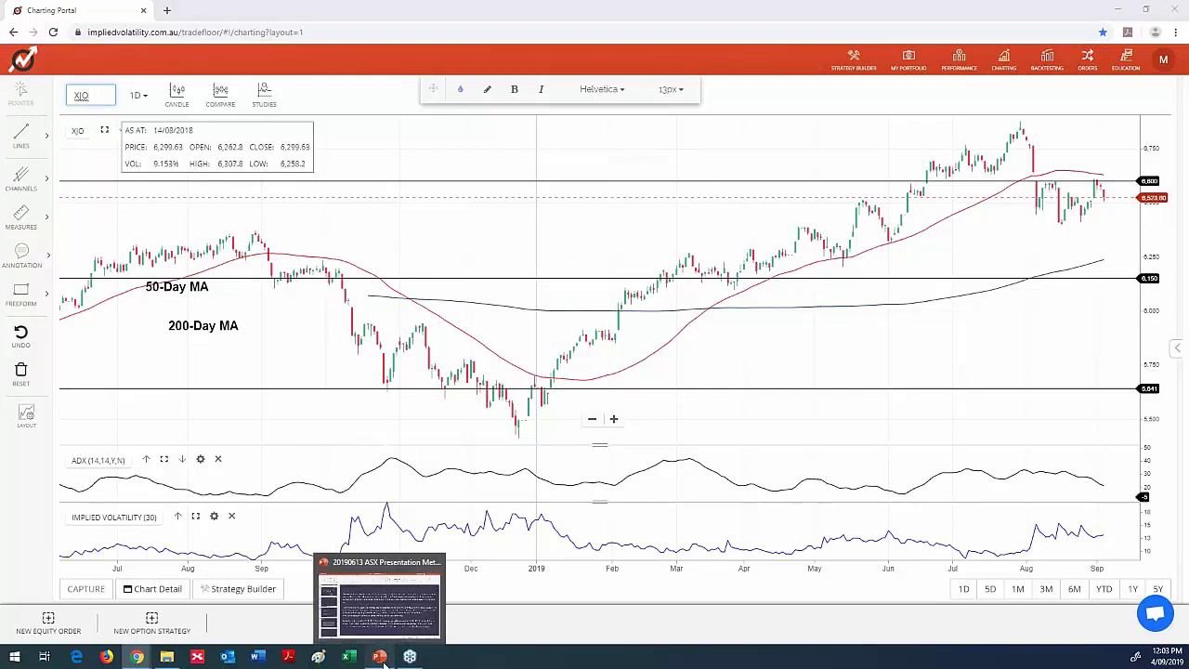
Step: Switch to PowerPoint to show the disclaimer slide, and return to the XJO chart in Chrome to examine its recent price moves
click(382, 659)
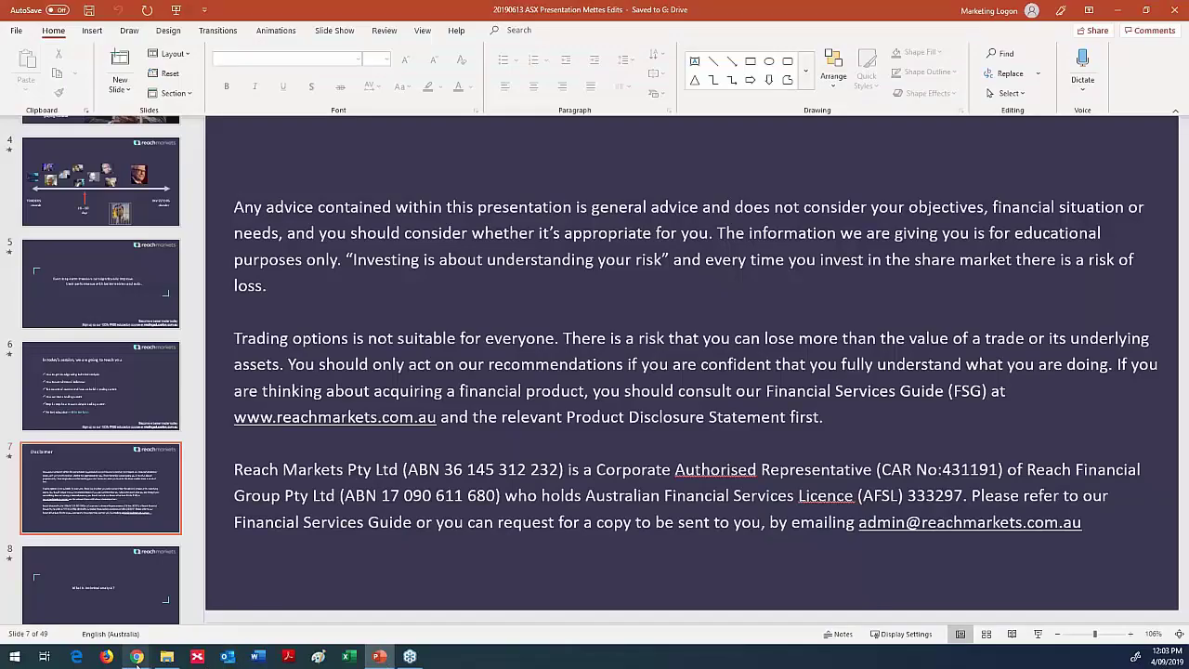
mouse_move(137, 657)
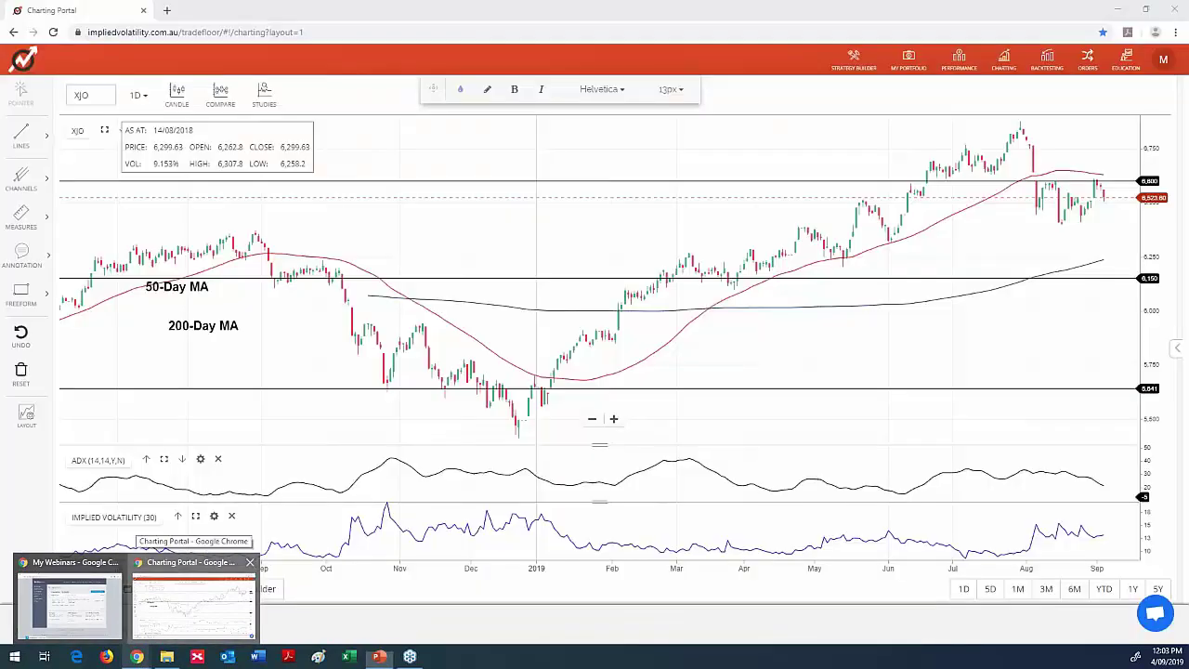
click(185, 614)
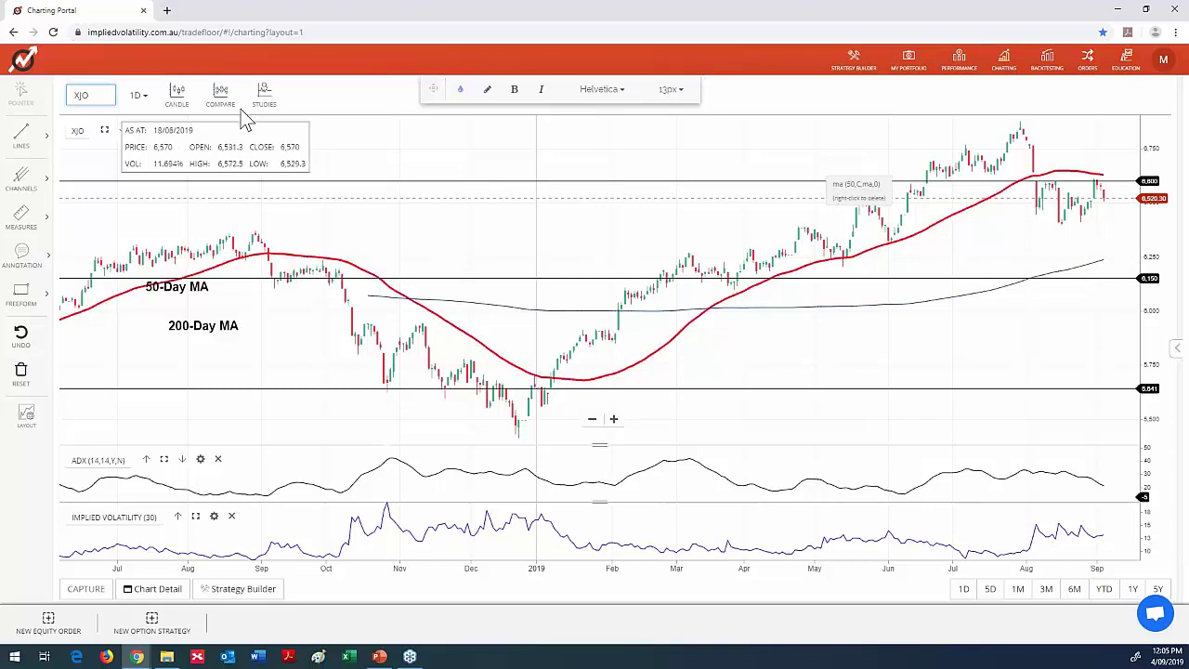
click(97, 96)
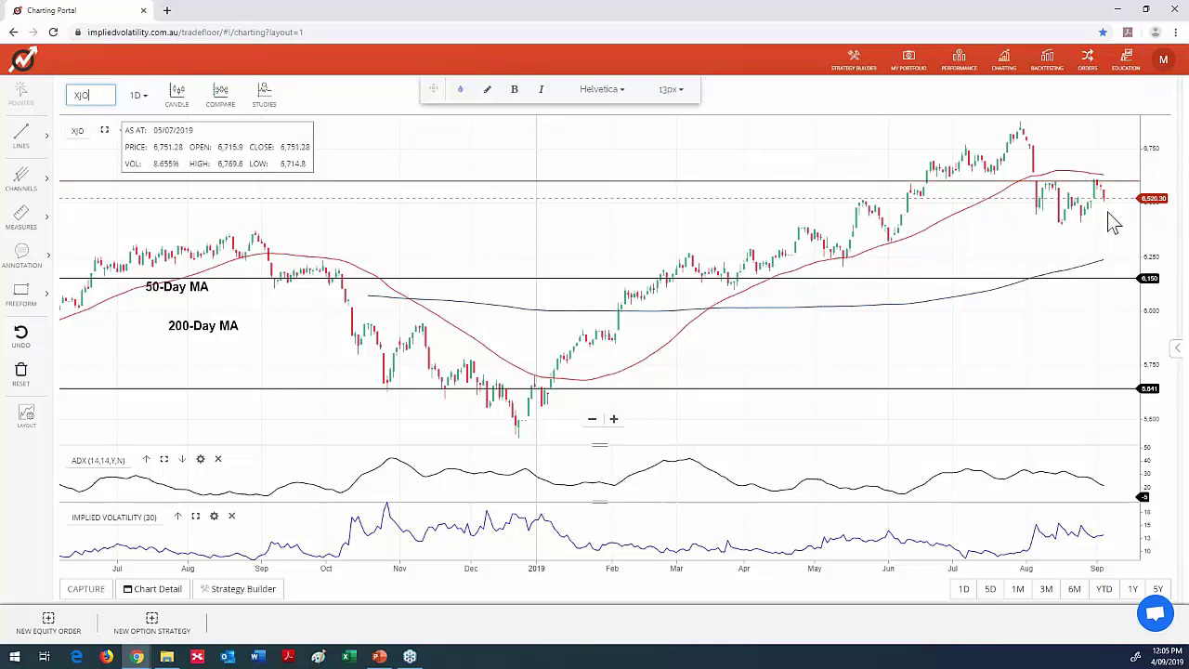
scroll(1112, 223, up, 2)
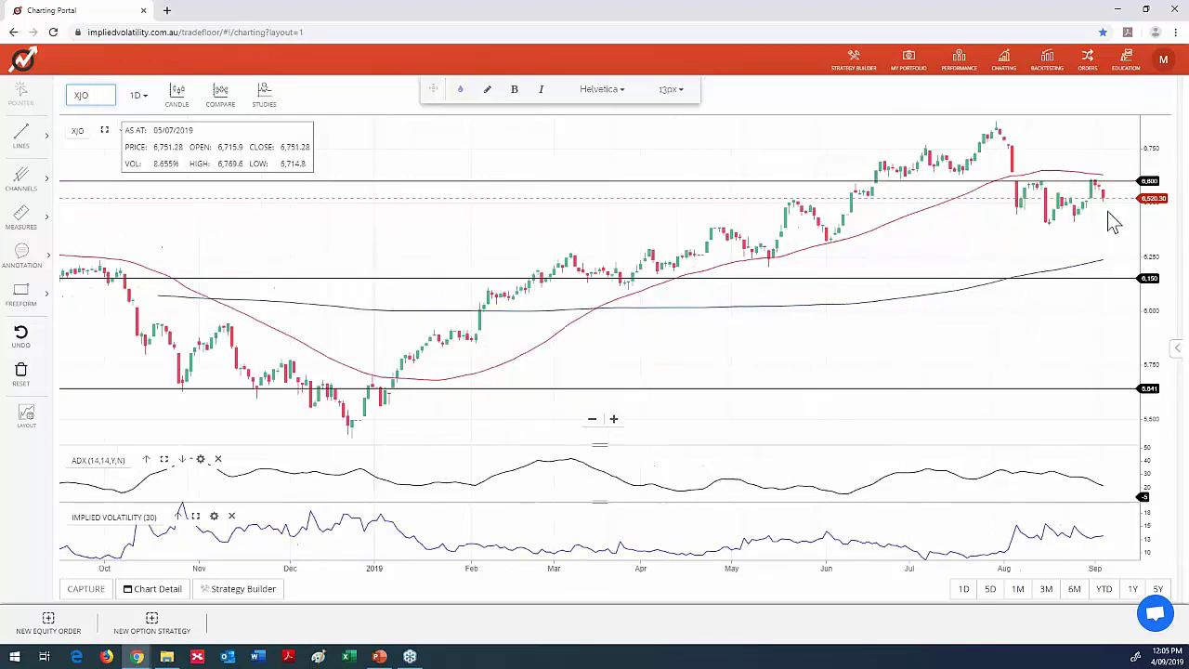
scroll(1115, 221, up, 3)
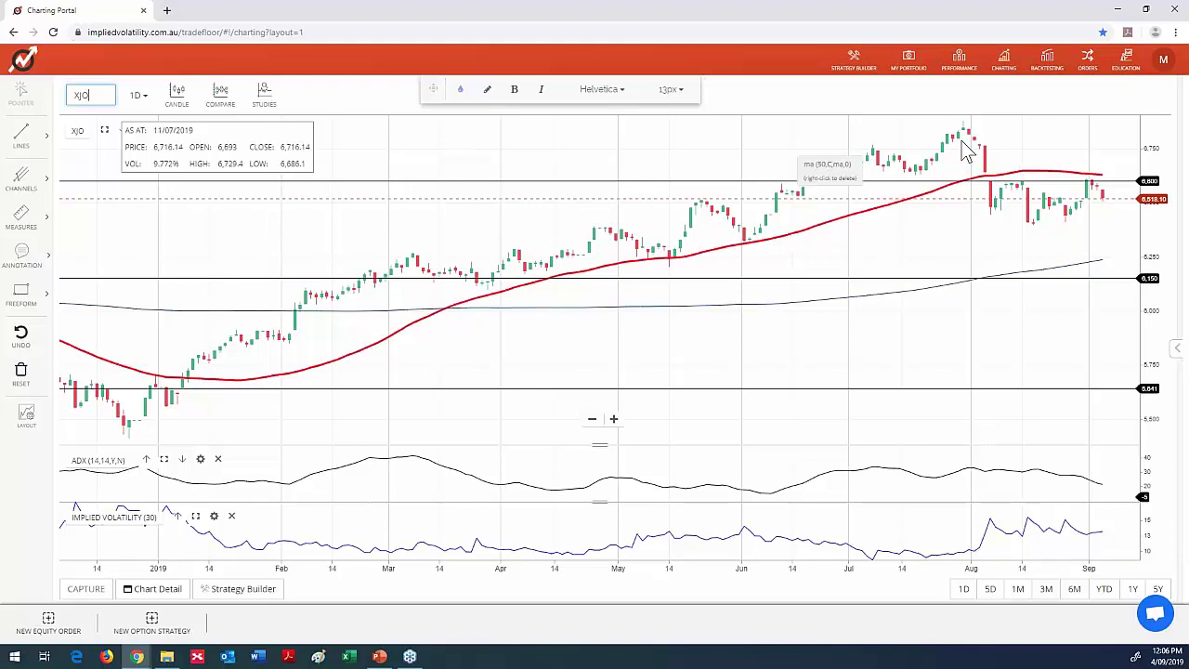
Step: Open the Strategy Builder's StockScreener and sort the stocks by IV Rank from highest to lowest
click(855, 71)
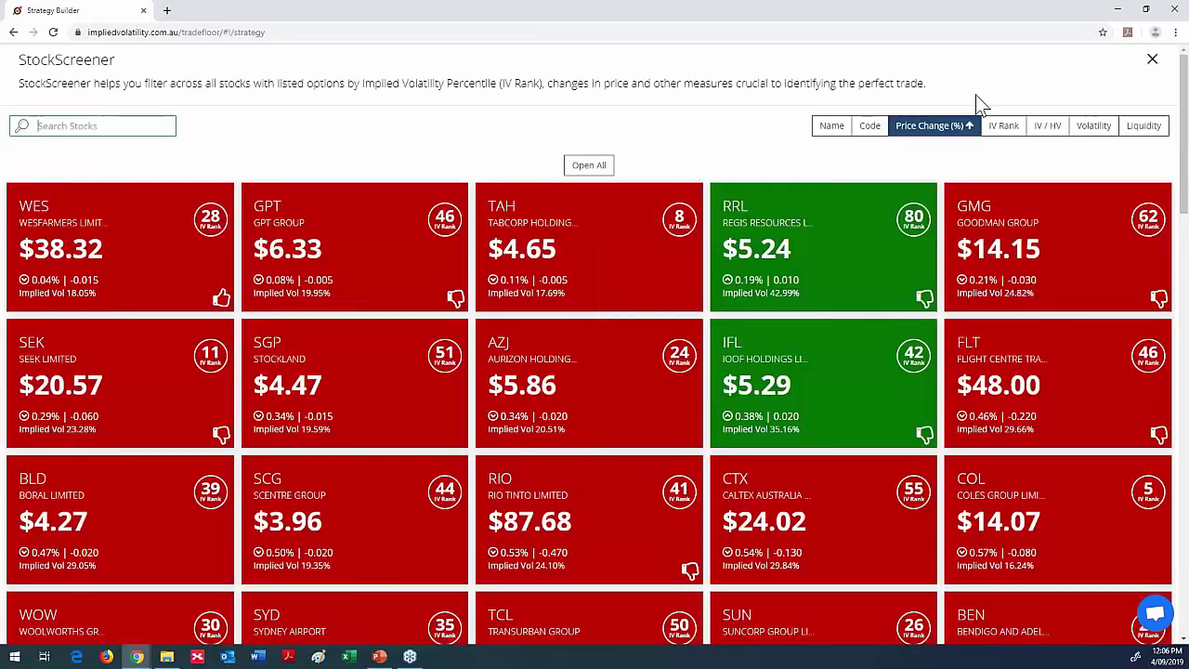
click(1001, 130)
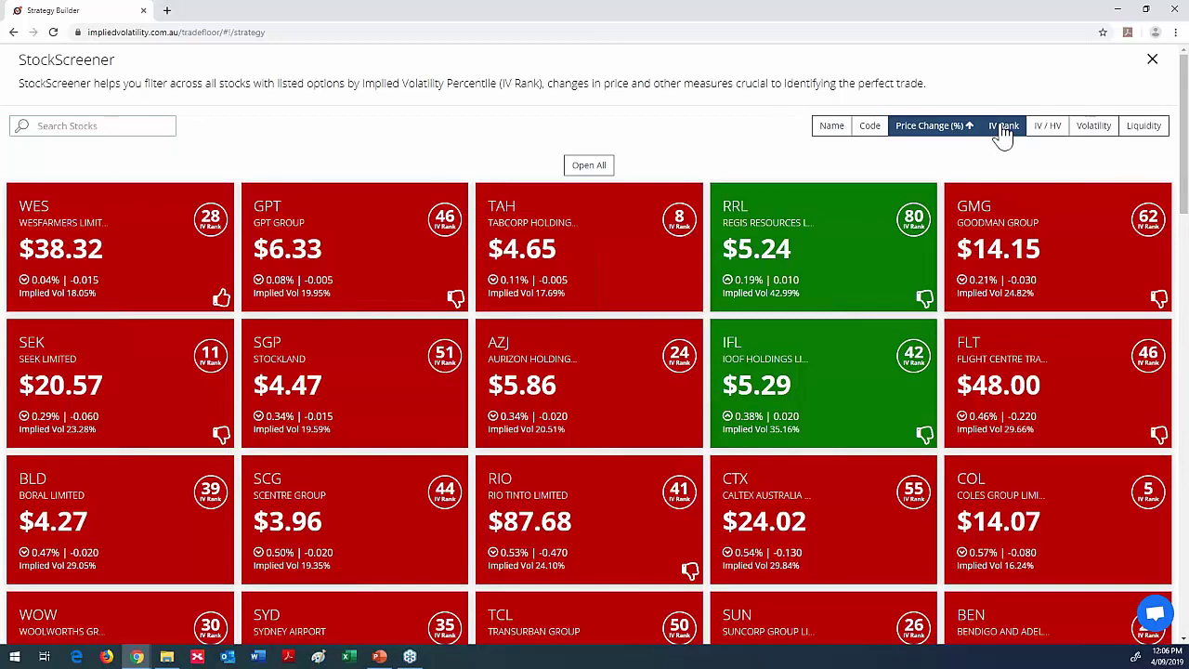
click(1001, 130)
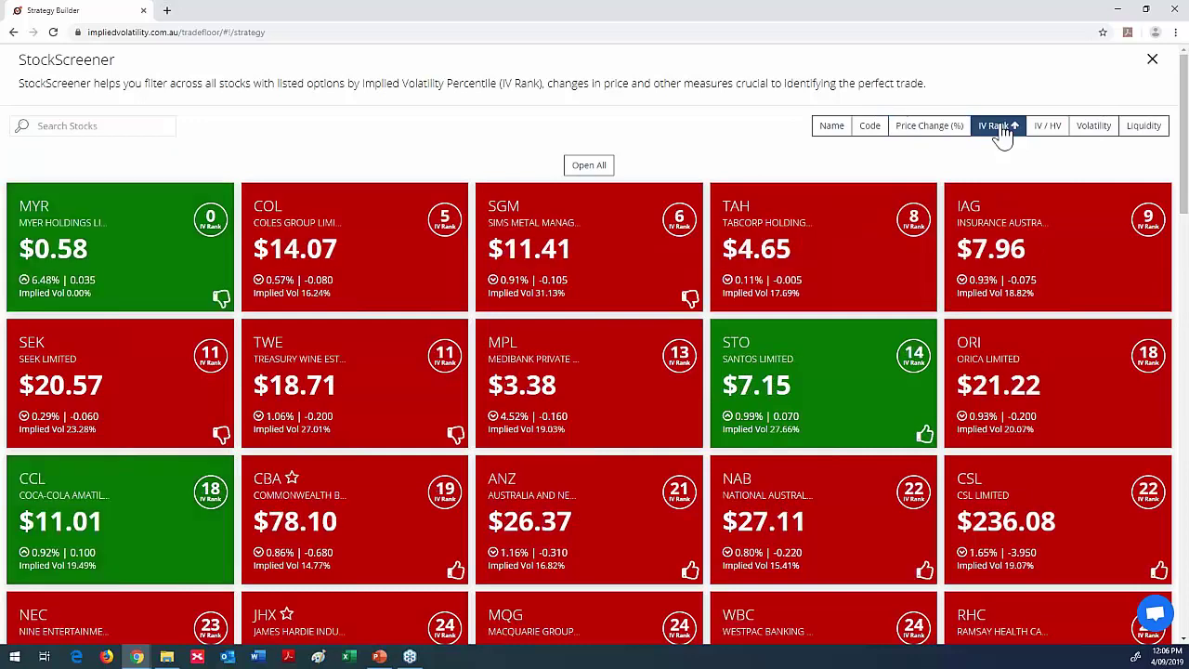
click(1002, 130)
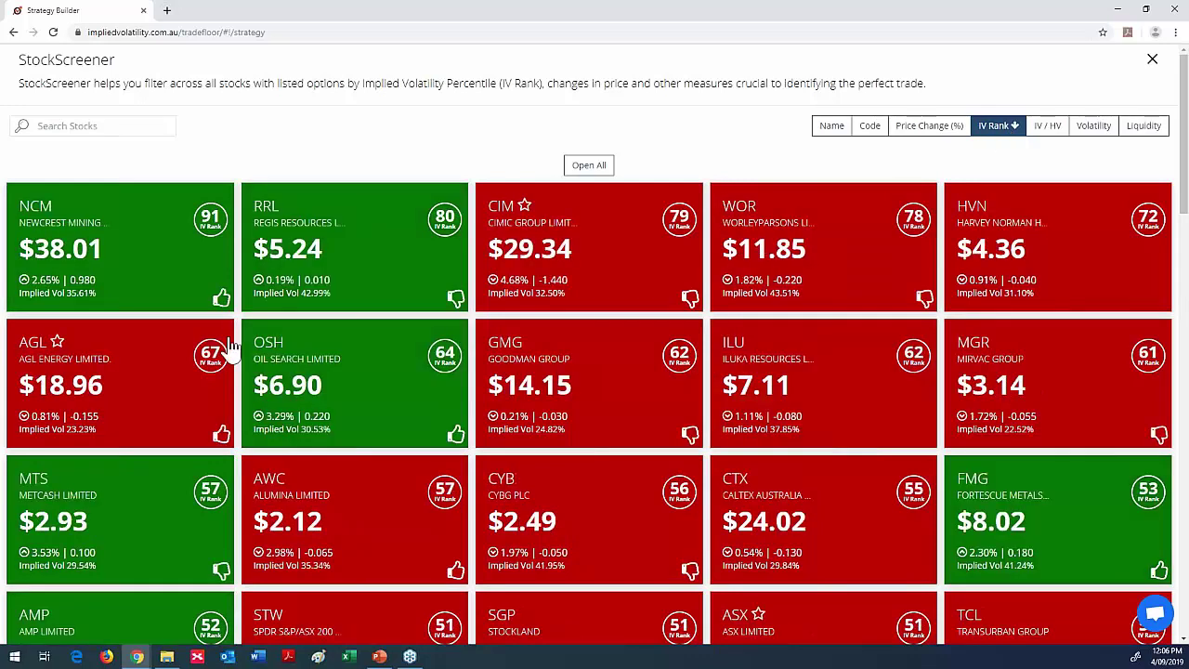
Step: Expand the NCM (Newcrest Mining) card in the StockScreener and view its 30-day volatility graph
click(98, 127)
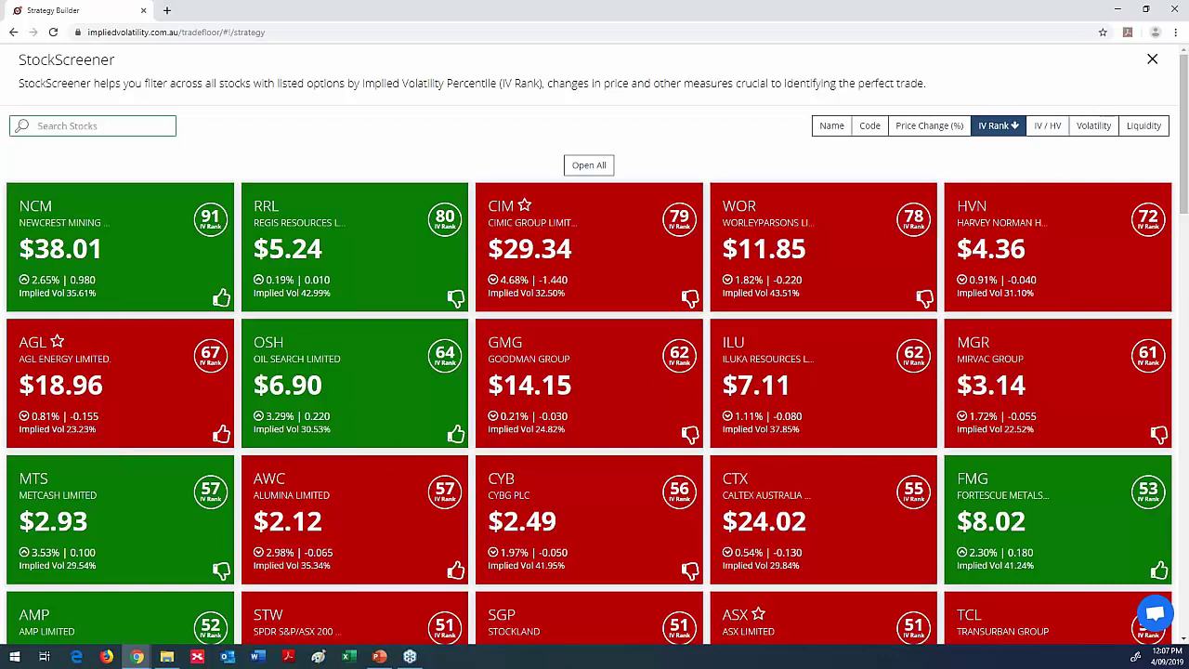
click(81, 241)
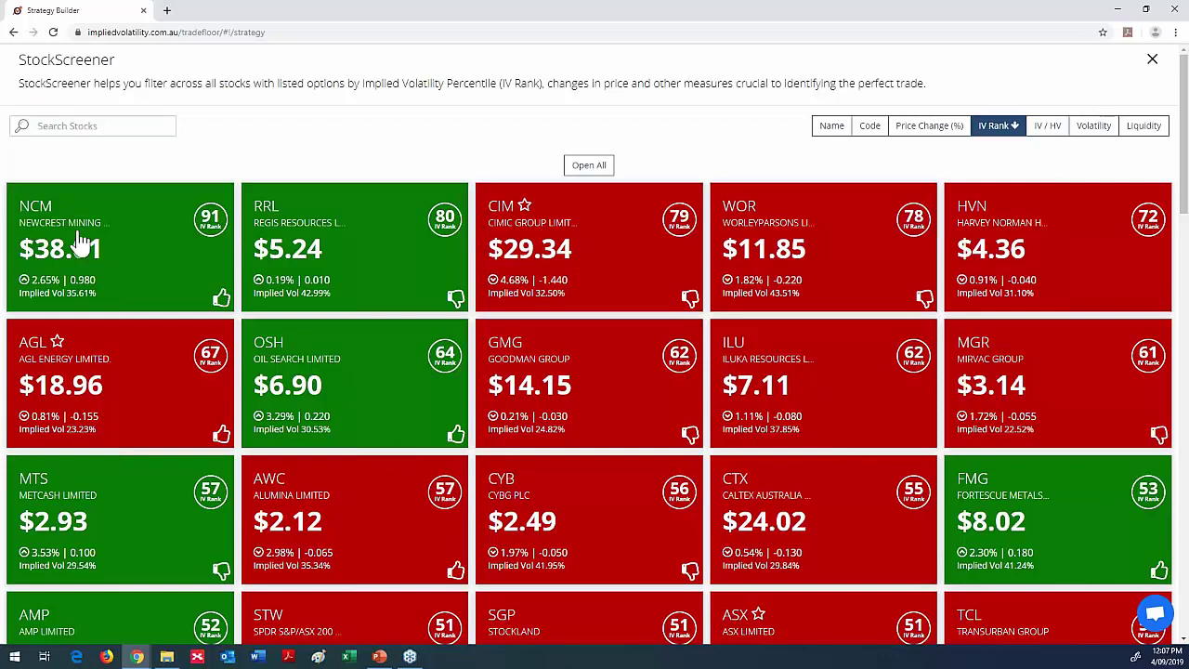
click(81, 242)
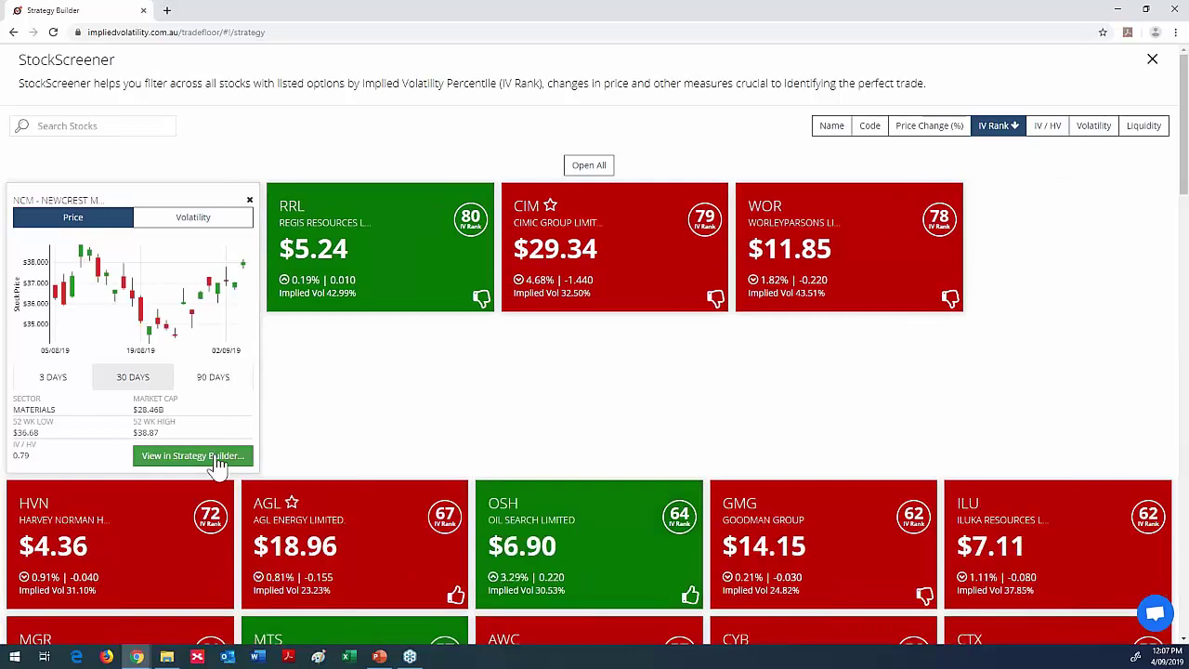
click(213, 224)
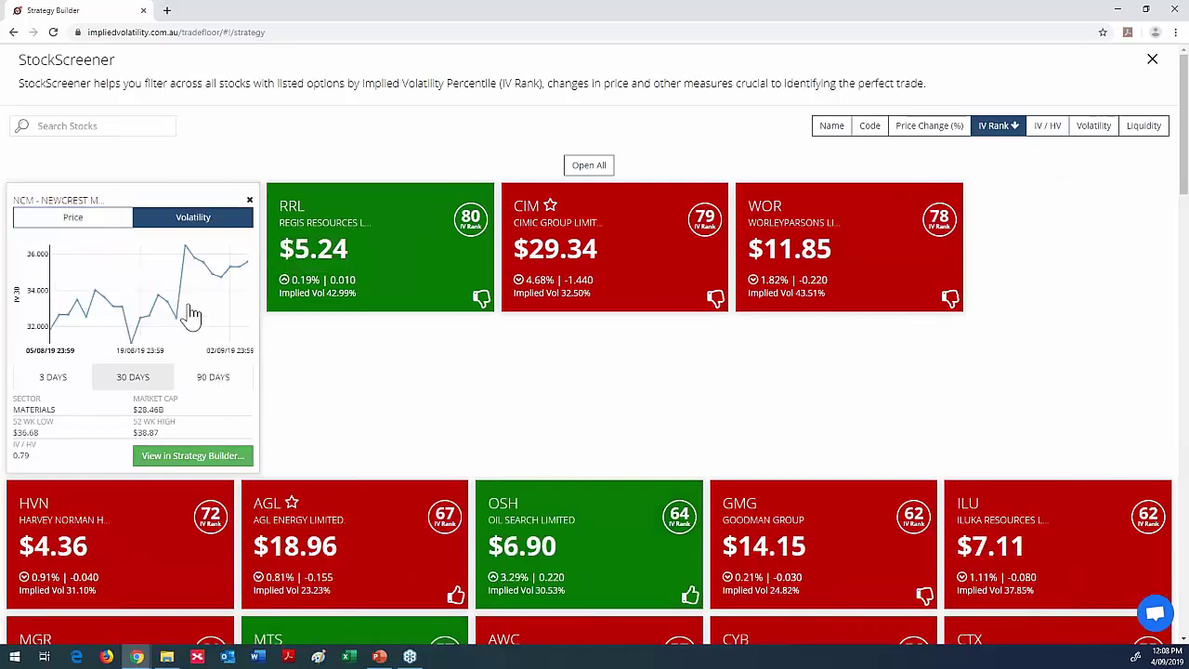
mouse_move(175, 314)
Step: Leave the StockScreener and load the NCM chart in the charting portal to examine its longer price trend
click(1151, 62)
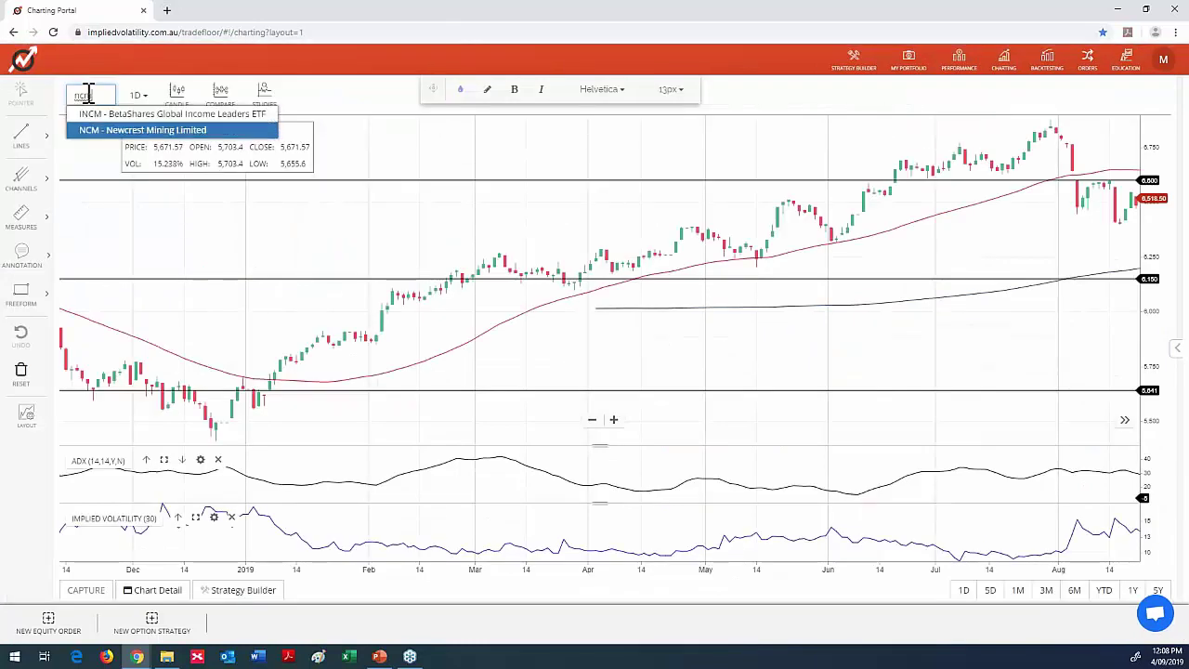
key(Return)
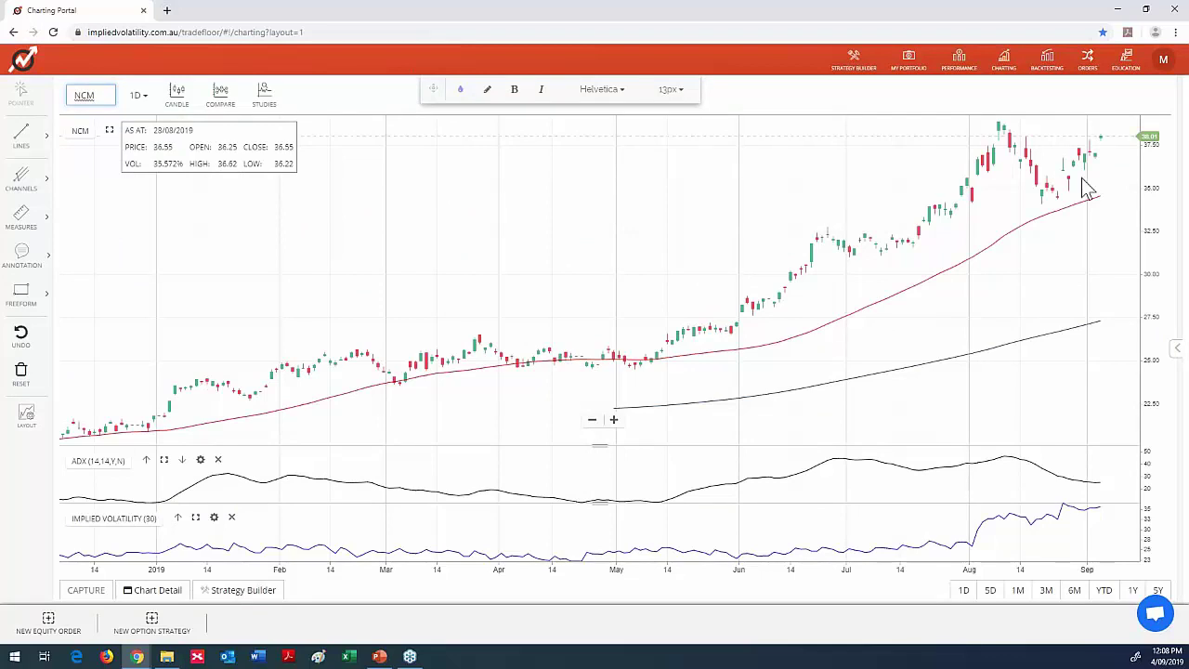
scroll(1088, 195, down, 1)
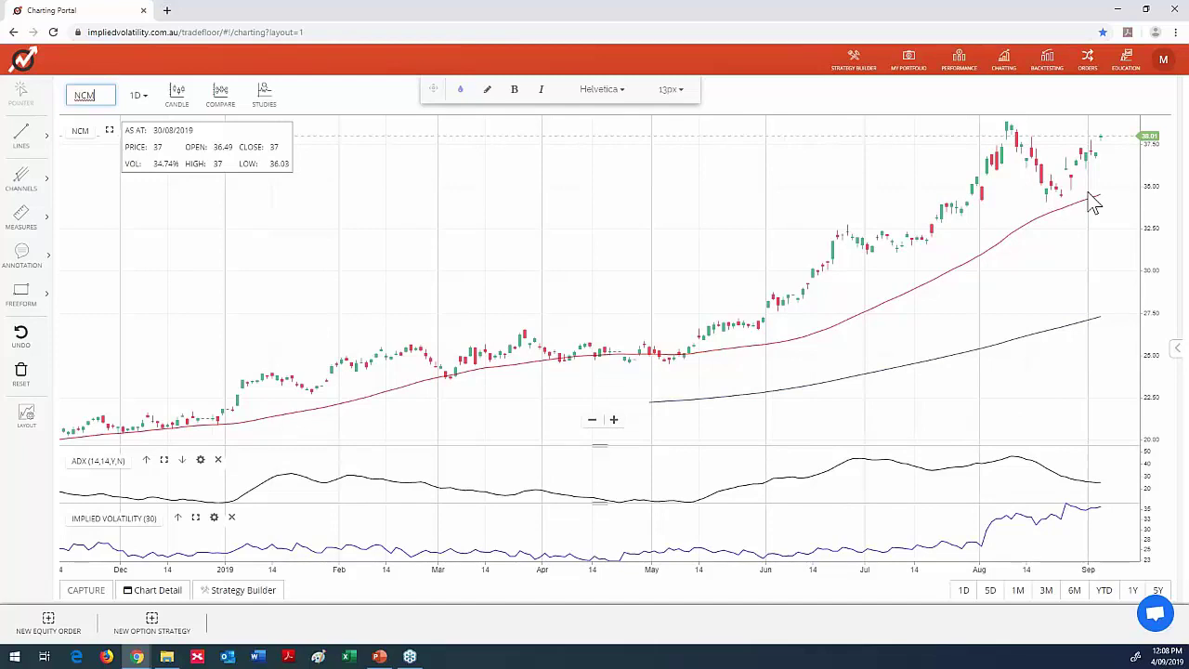
scroll(1094, 204, down, 1)
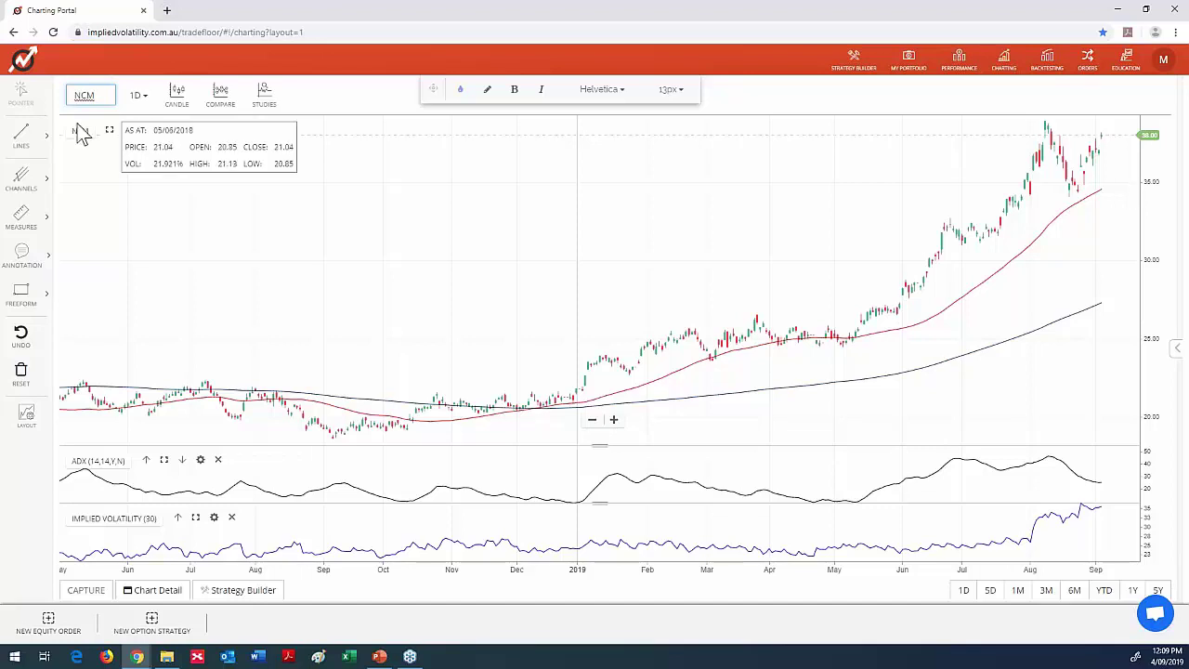
Step: Load the CTX chart and examine its recent price moves against the horizontal levels and moving averages
double_click(86, 97)
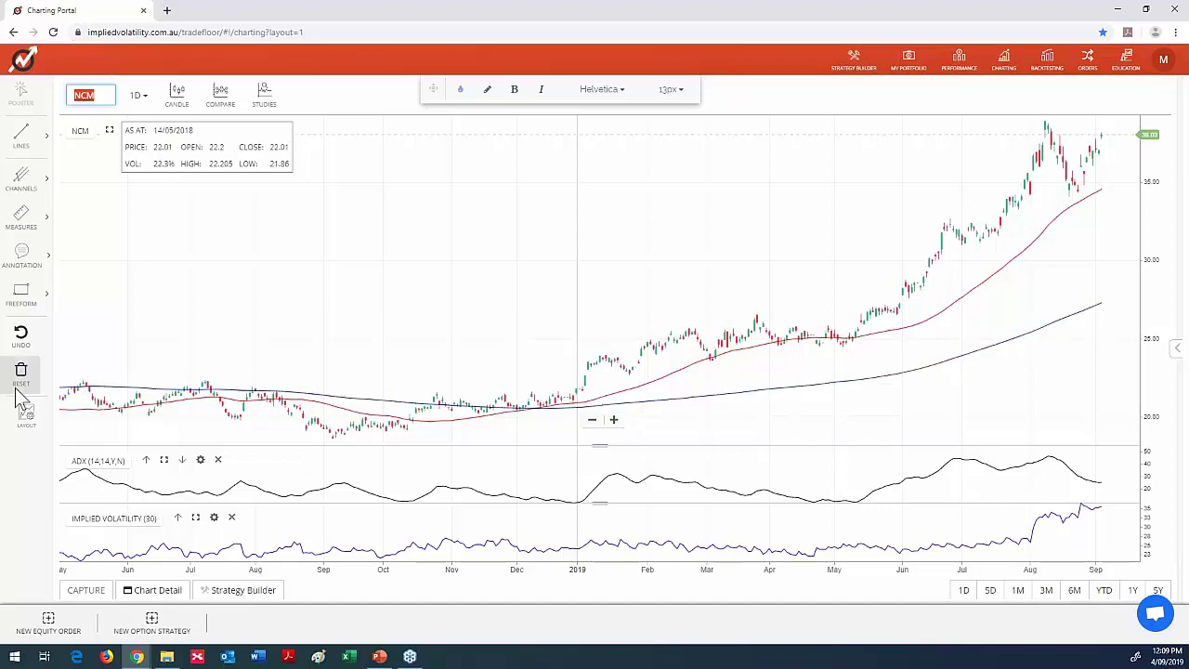
click(83, 94)
text(ctx)
key(Return)
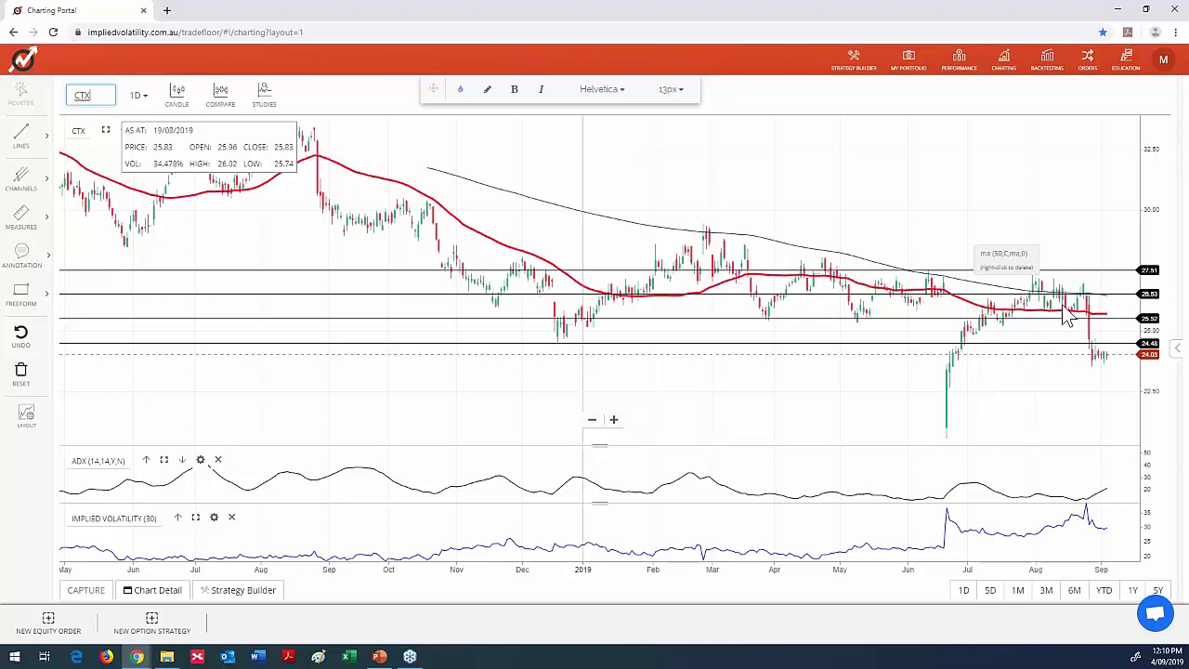
scroll(1069, 315, up, 5)
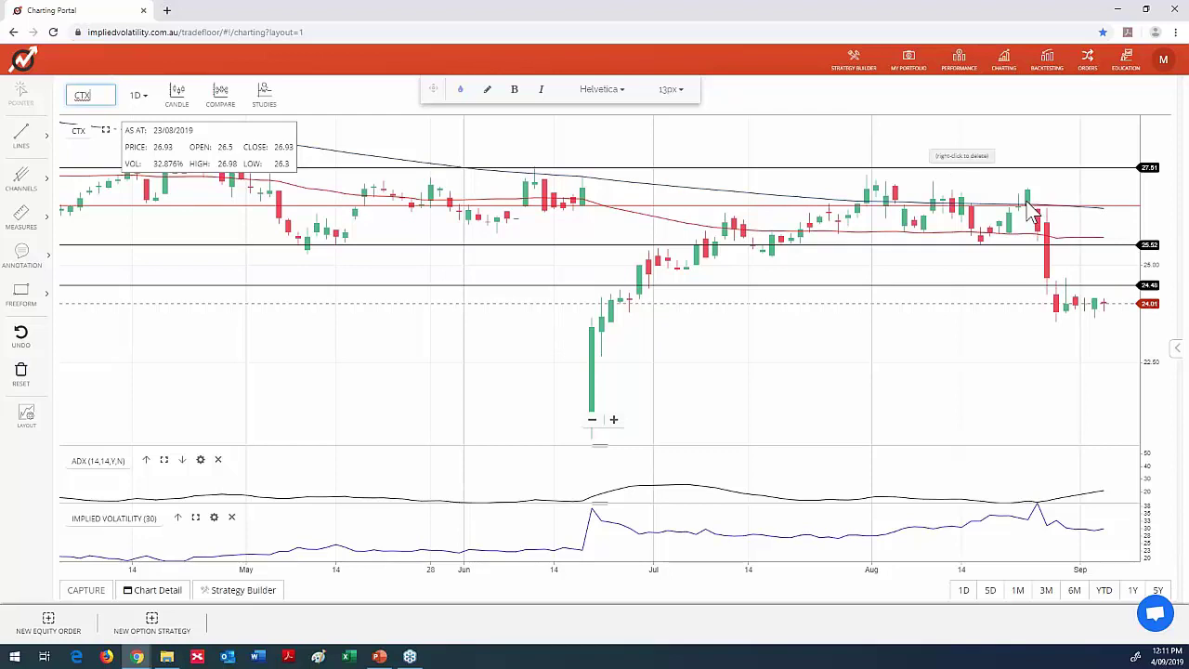
click(1030, 206)
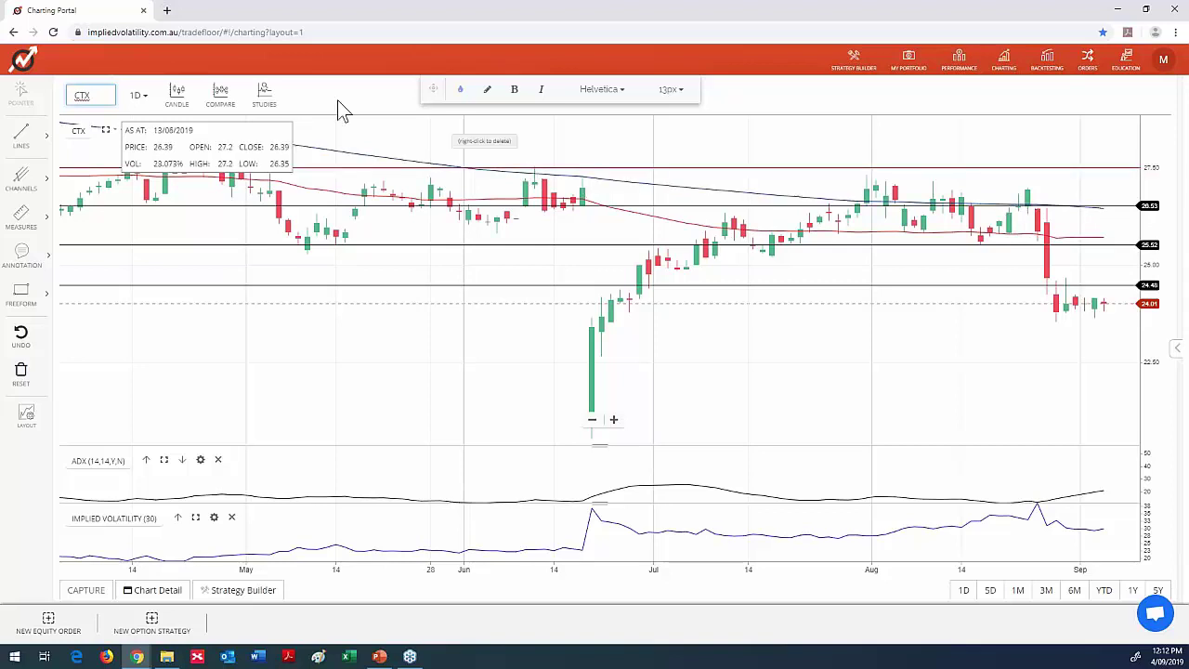
Step: Load the AGL Energy chart and examine its price trend since December against the moving averages
click(80, 96)
text(ag)
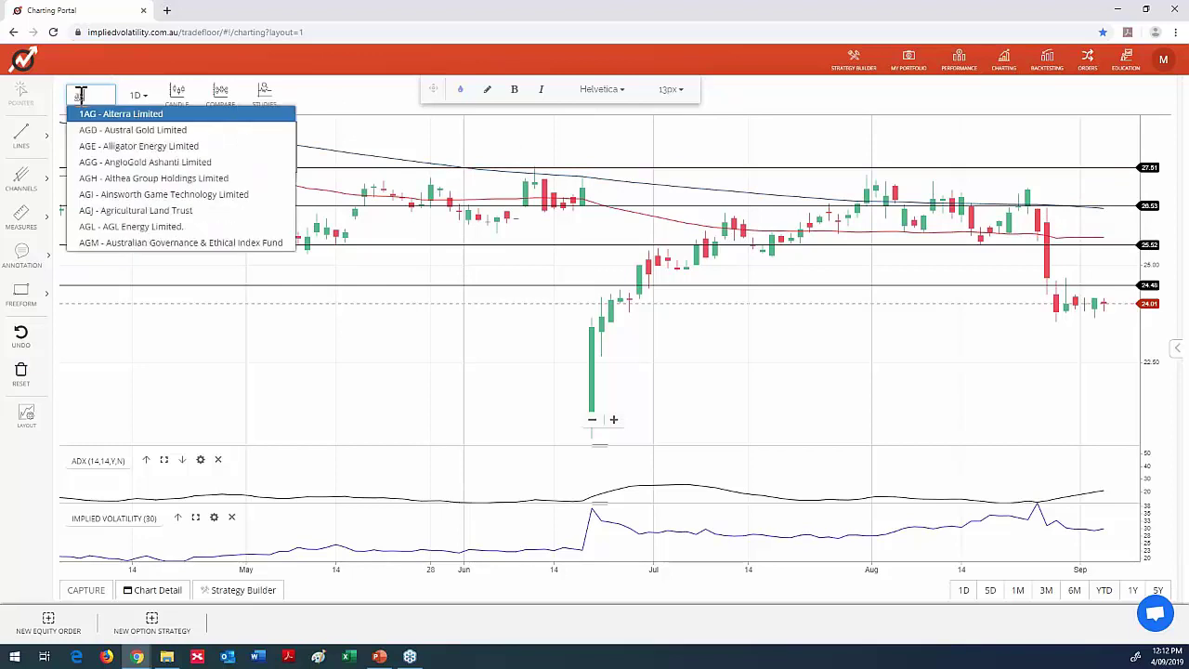
text(l)
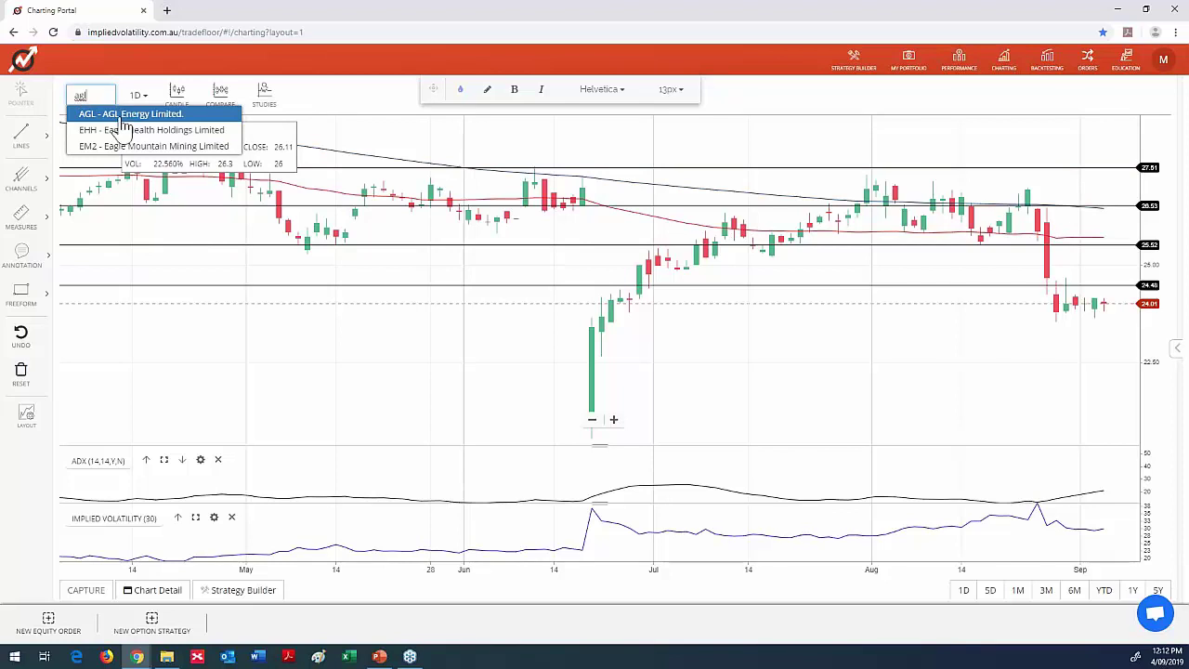
key(Return)
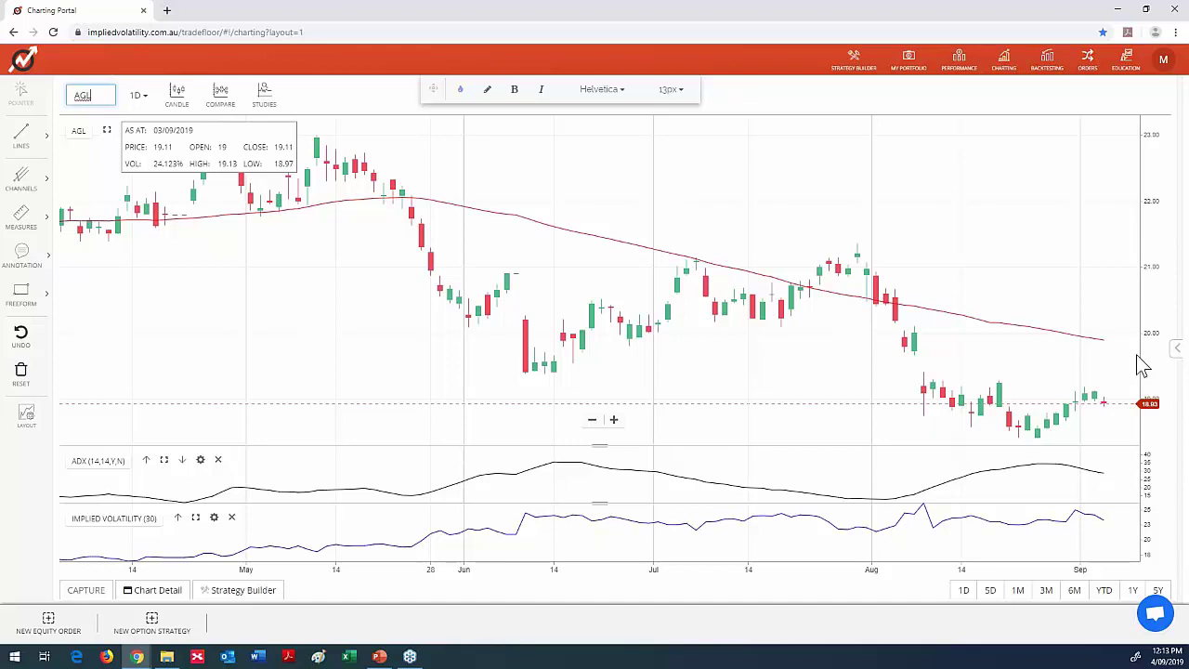
scroll(1142, 366, down, 1)
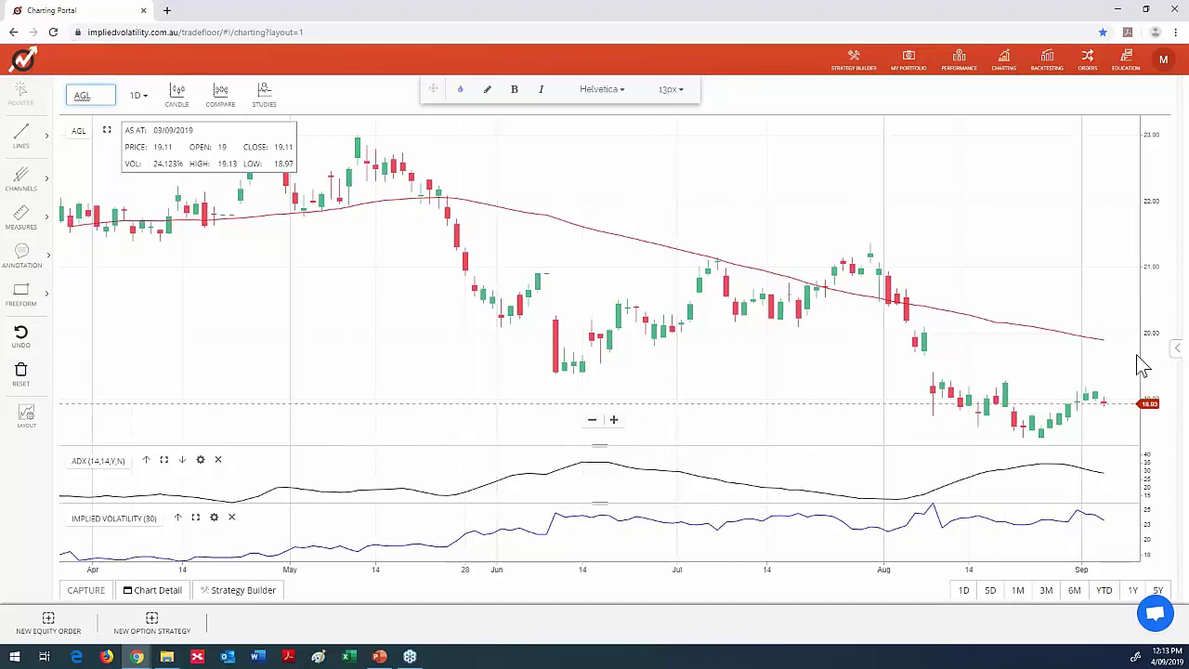
scroll(1142, 365, down, 1)
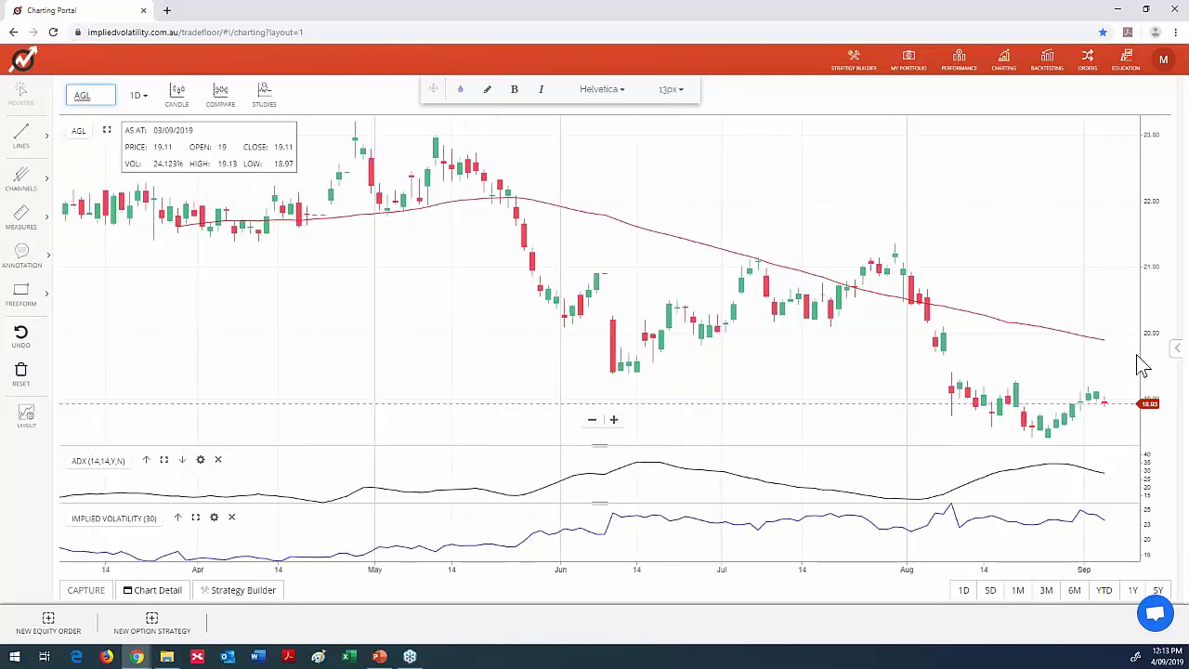
scroll(1143, 365, down, 2)
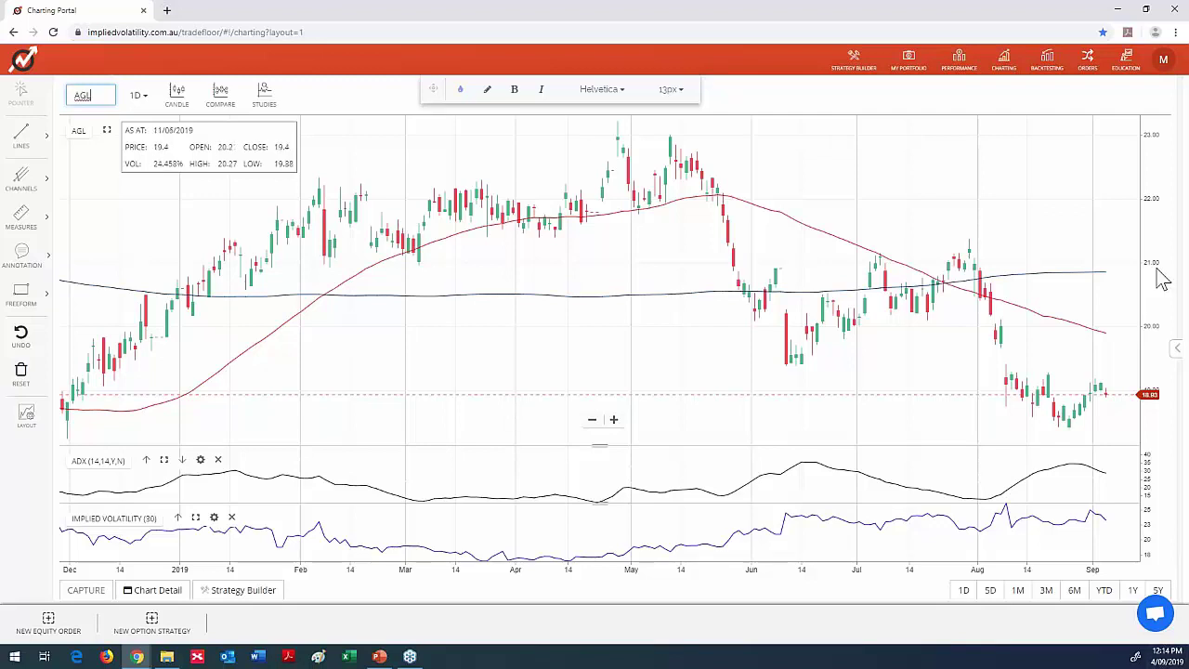
Step: Bring the CTX chart back in place of AGL and examine its prices from April to September
key(BackSpace)
key(BackSpace)
key(BackSpace)
text(CTX)
key(Return)
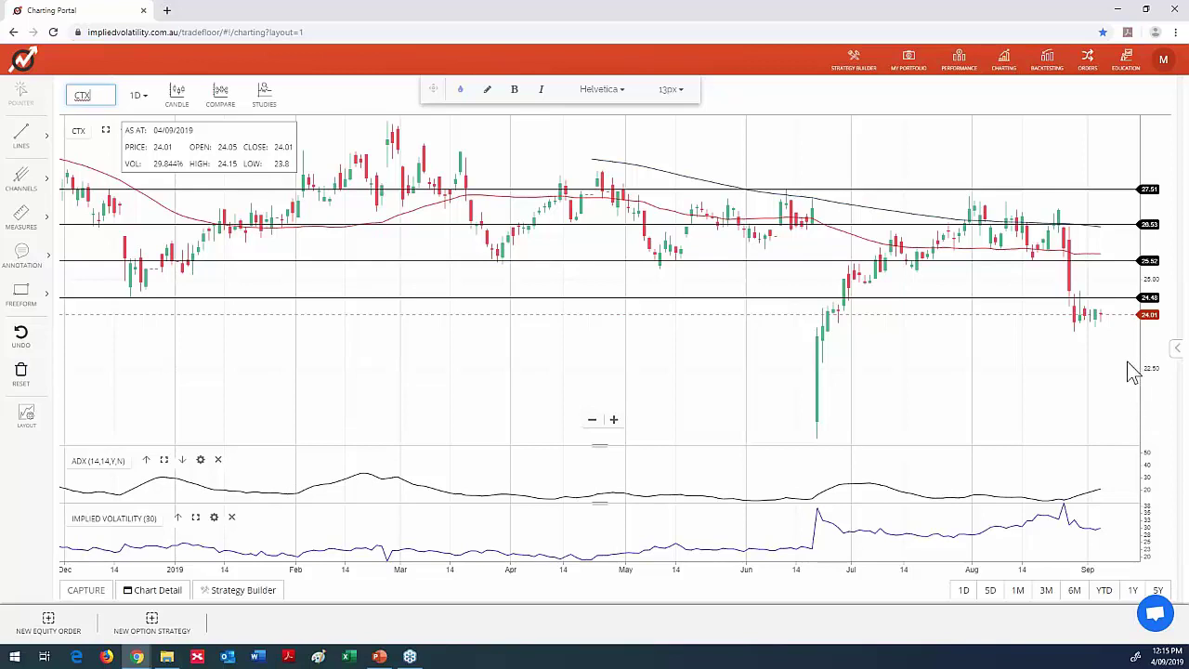
scroll(1129, 363, up, 1)
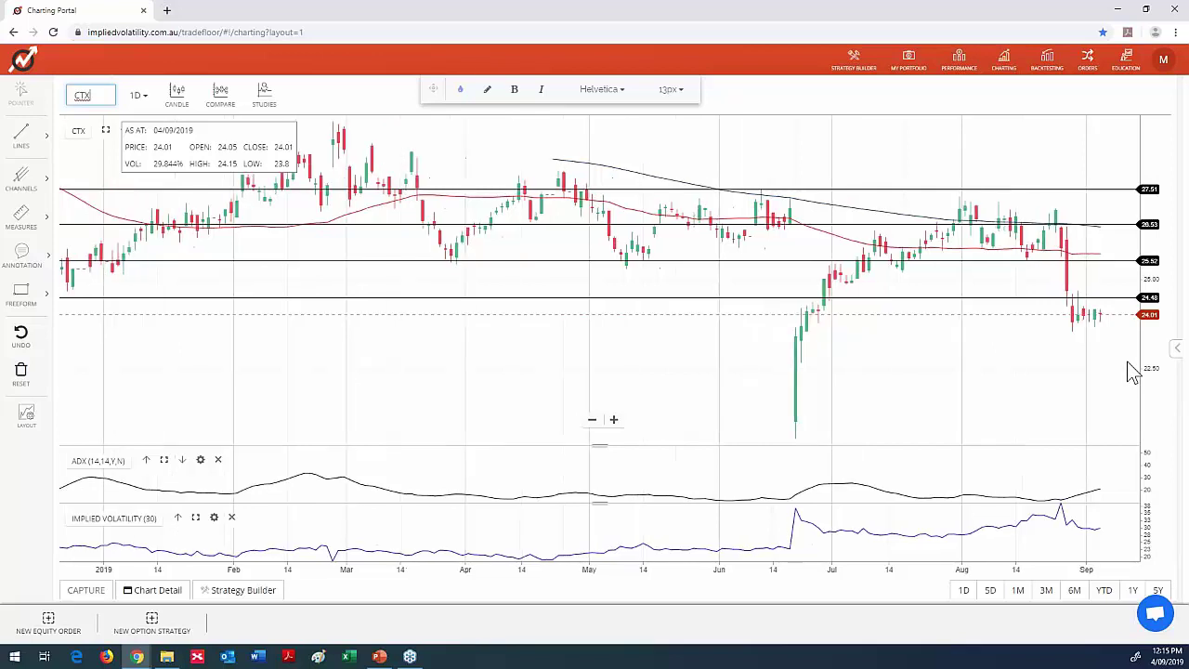
scroll(1132, 372, up, 1)
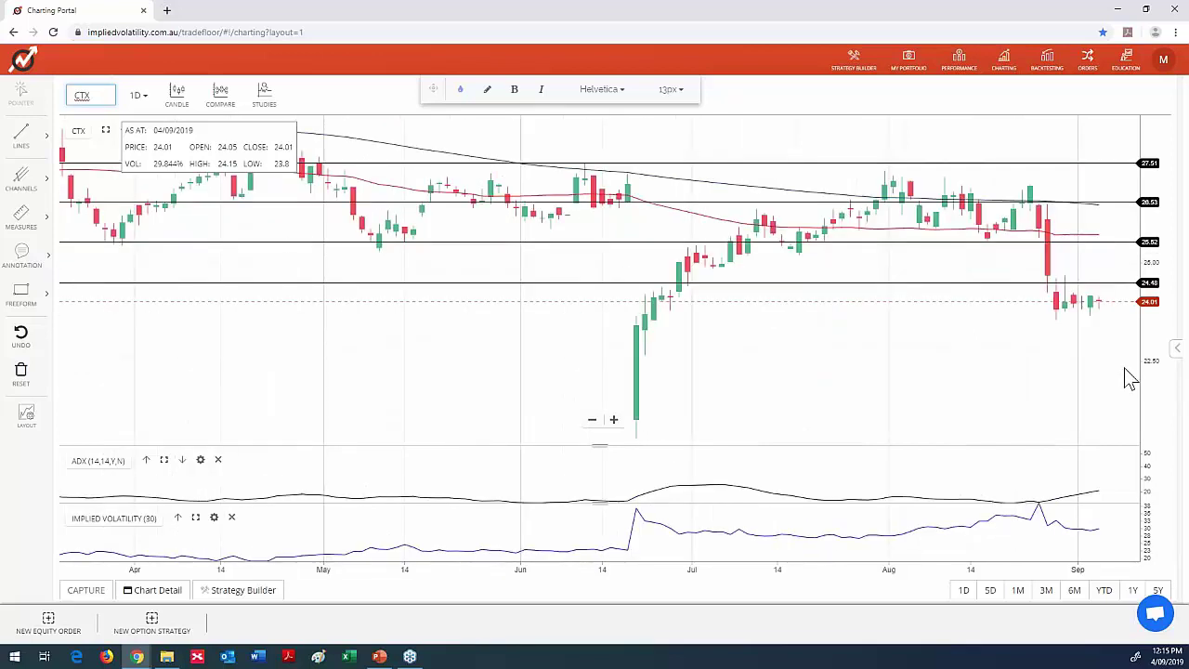
scroll(1124, 369, up, 1)
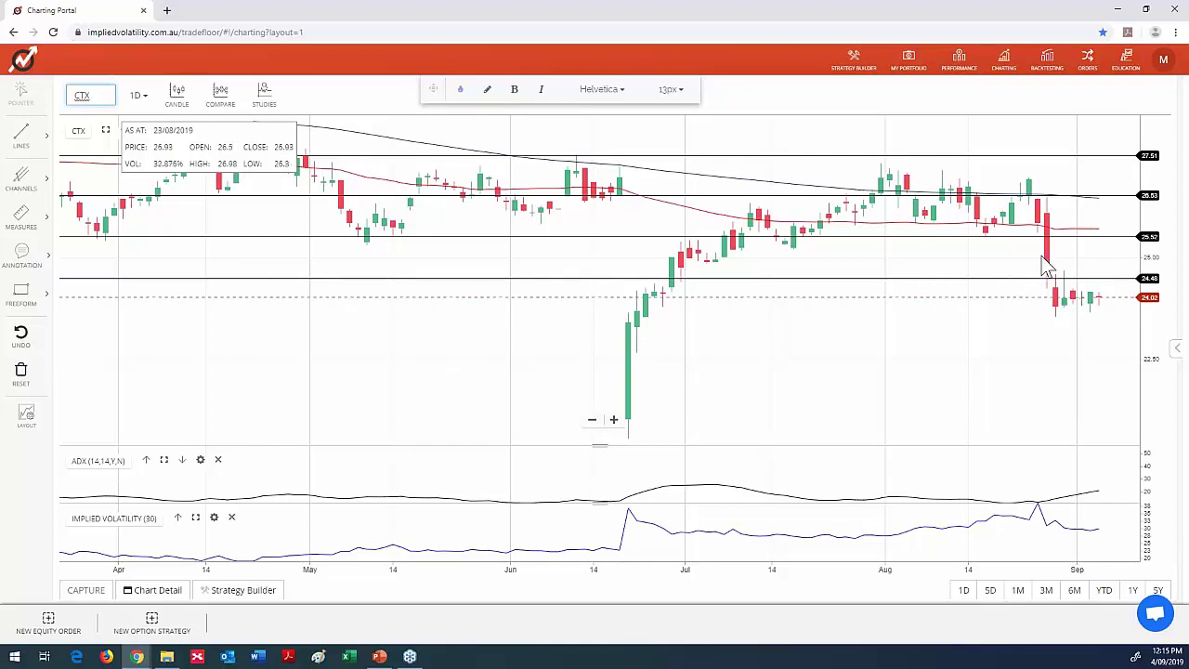
click(1052, 278)
click(1059, 303)
click(667, 236)
click(134, 167)
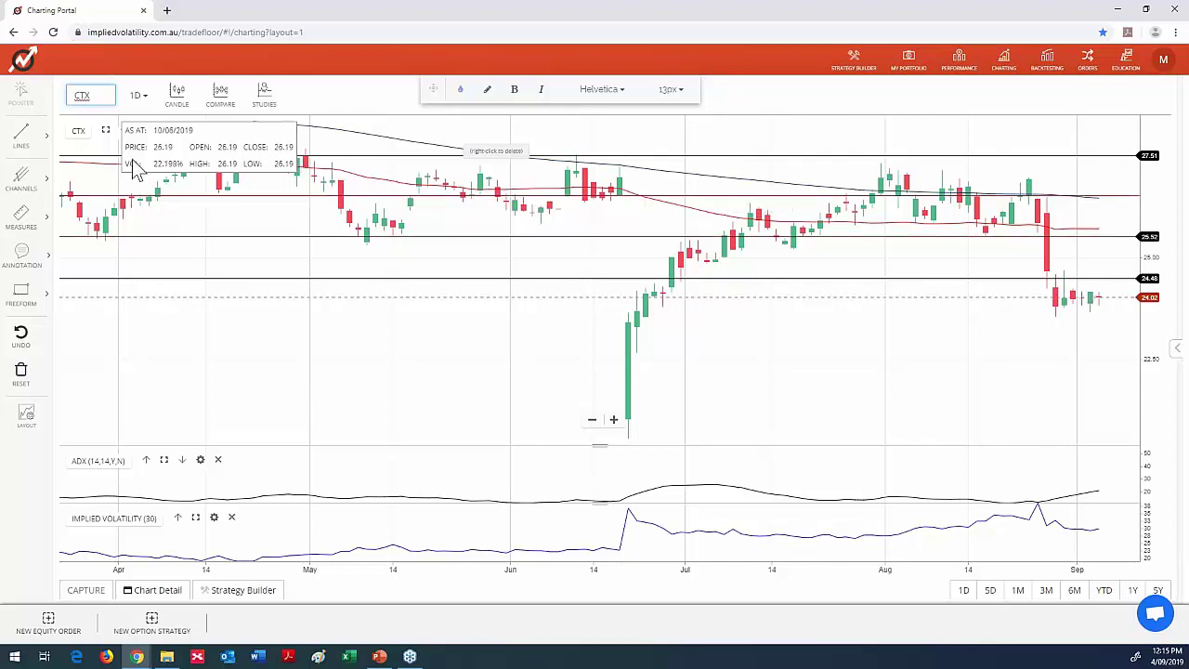
Step: Load the BHP Group chart in place of CTX and examine its price moves from April to September
click(134, 167)
click(111, 300)
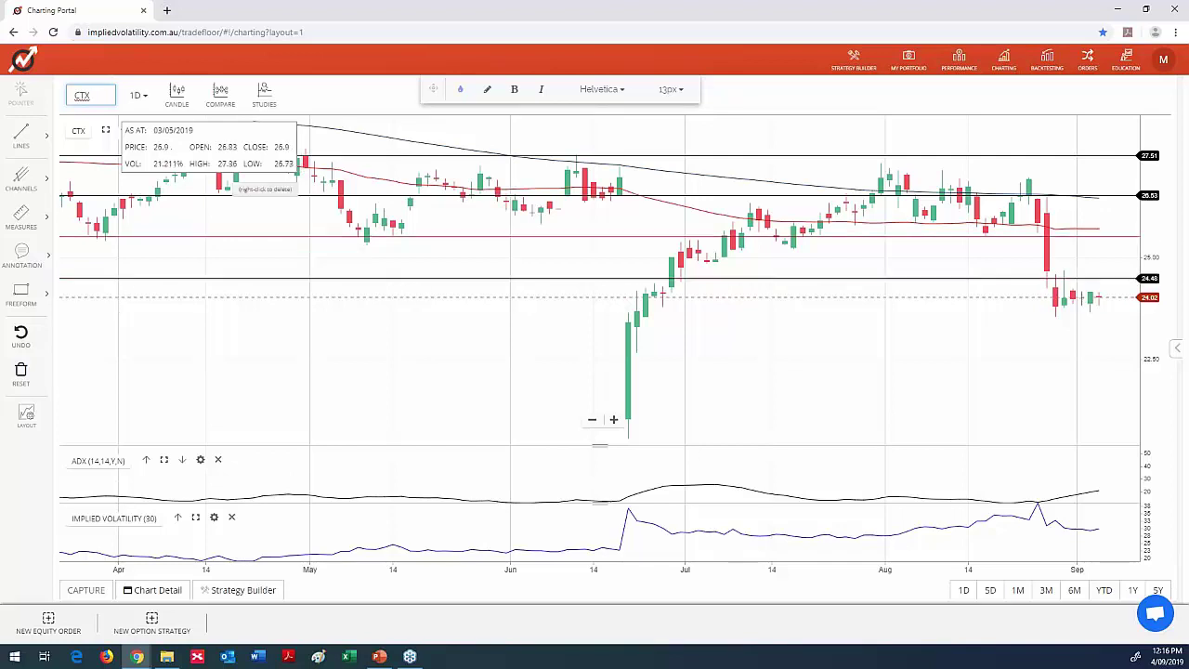
click(96, 93)
text(BH)
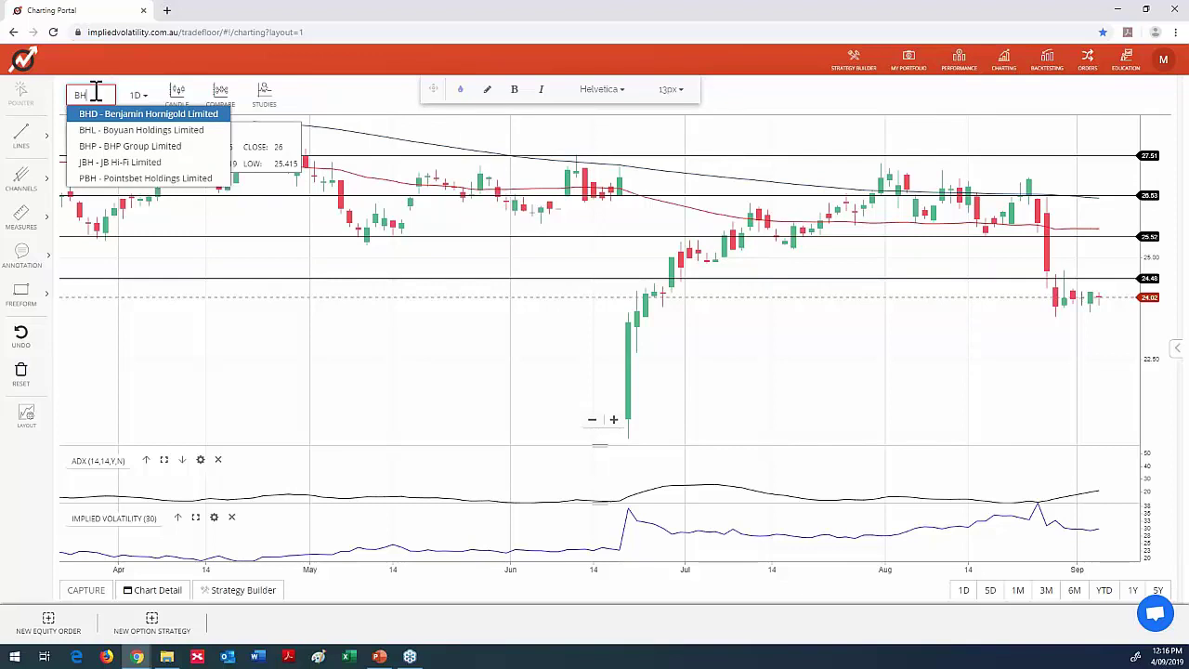
text(P)
key(Return)
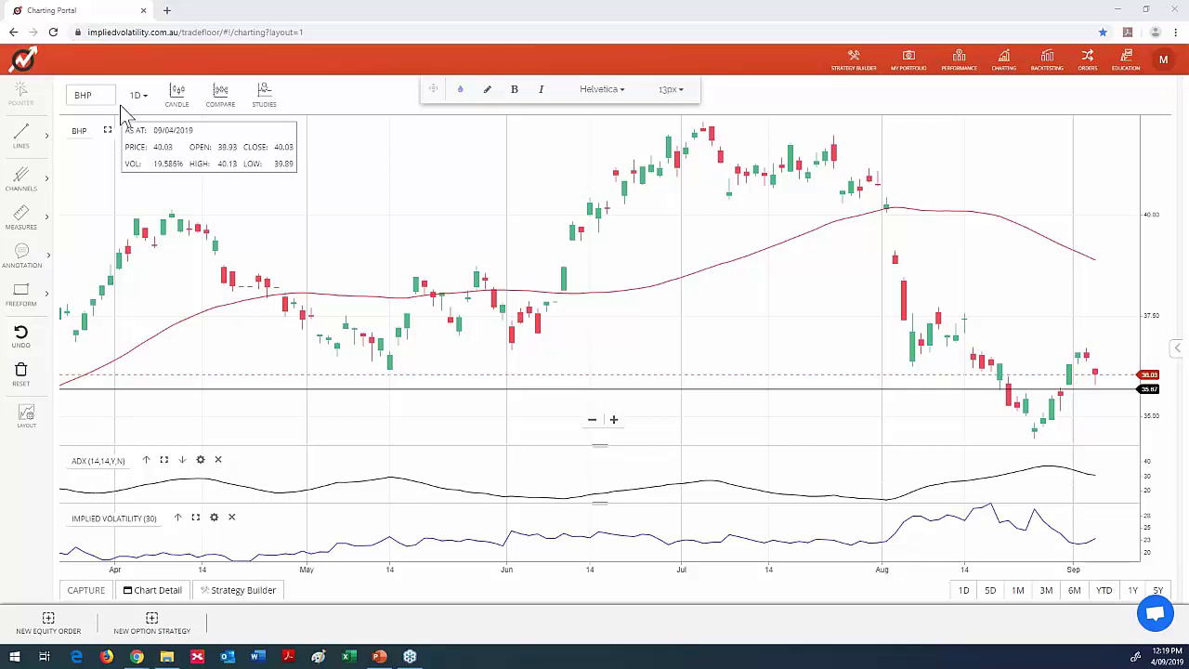
Step: Load the AGL chart in place of BHP and examine its price moves against the moving average
click(87, 96)
text(AGL)
key(Return)
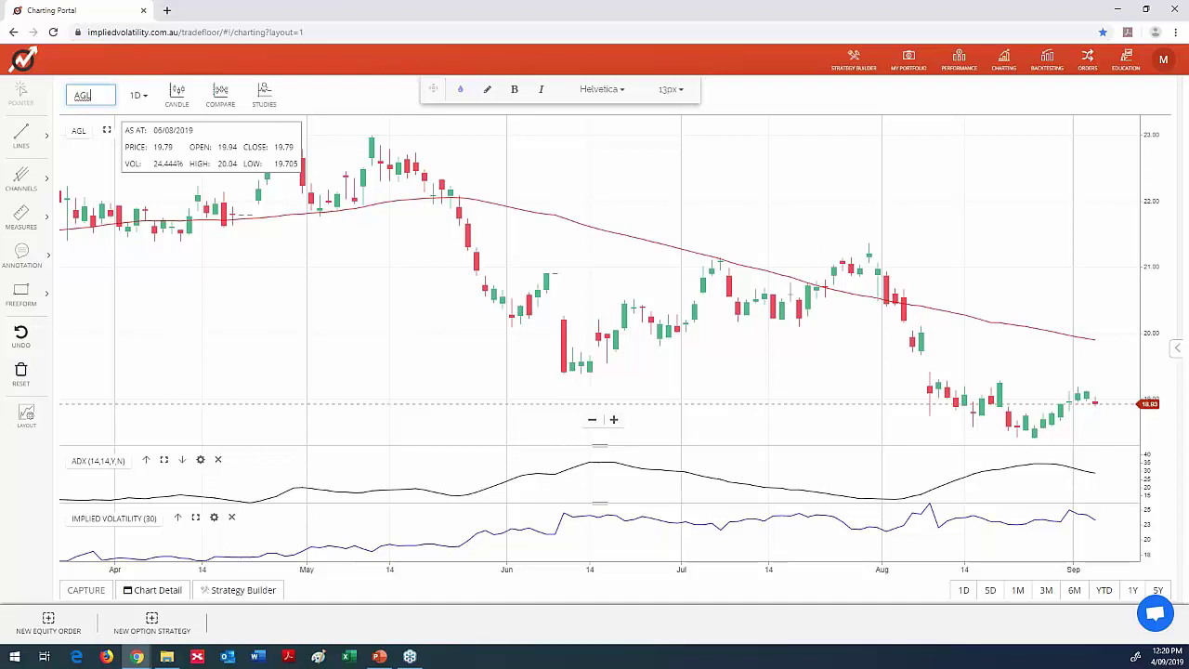
Step: Load the XJO index chart and examine its trend since December against the horizontal levels and moving averages
click(91, 95)
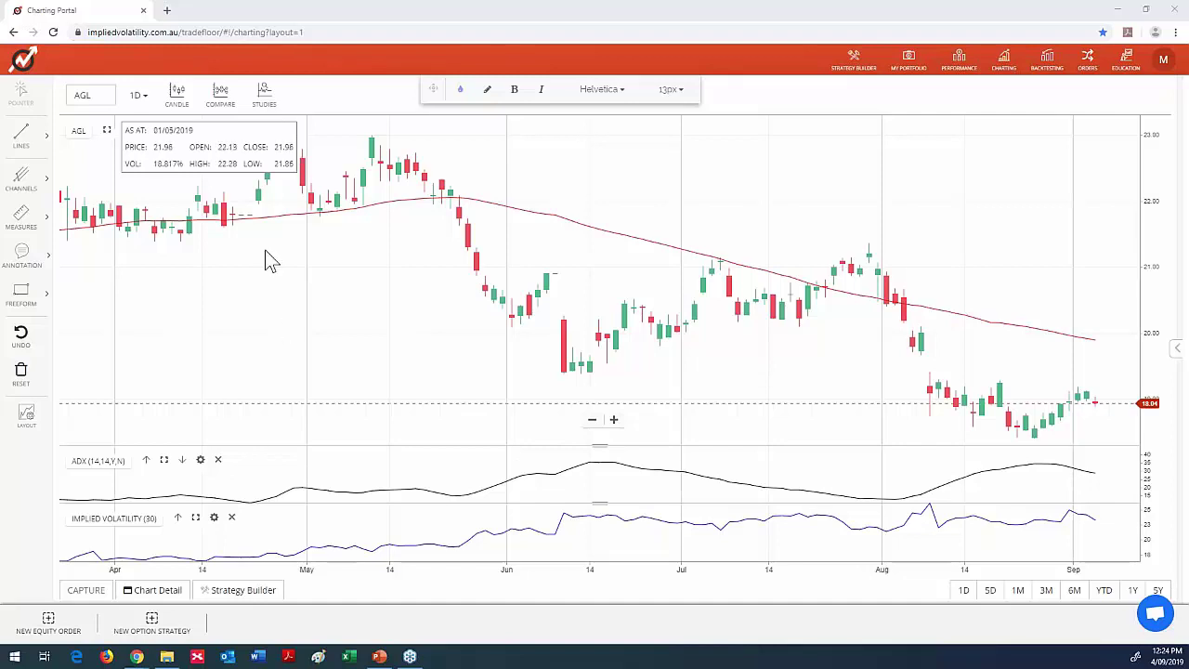
click(98, 94)
text(XJO)
key(Return)
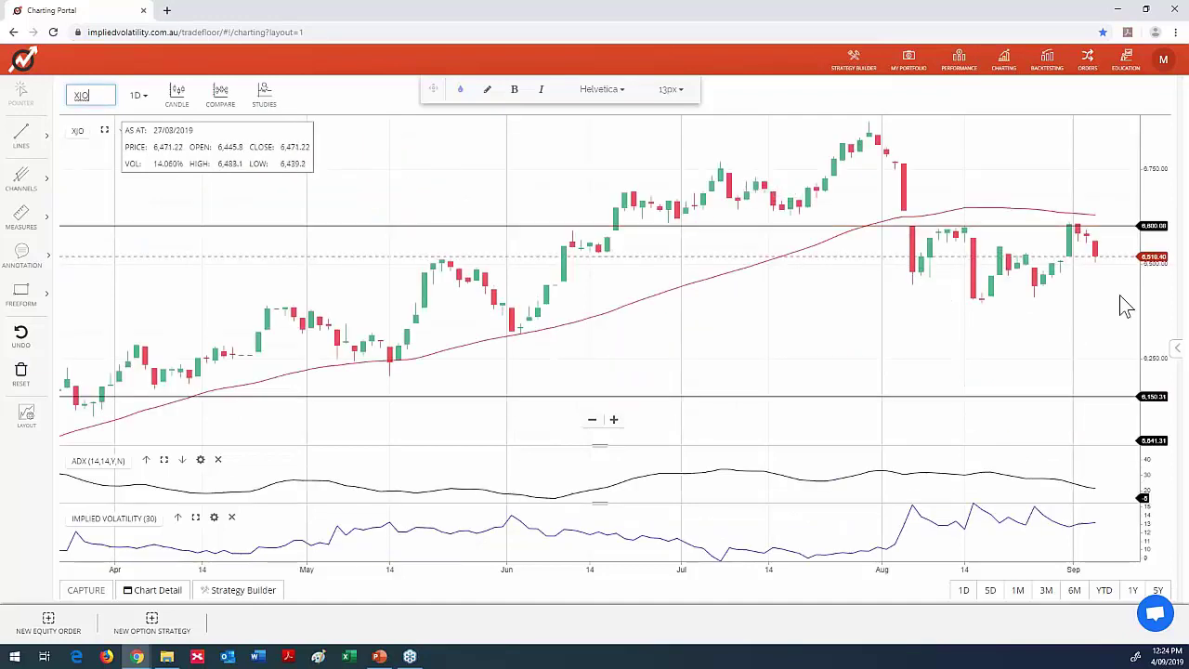
scroll(1119, 295, down, 1)
scroll(1115, 269, down, 1)
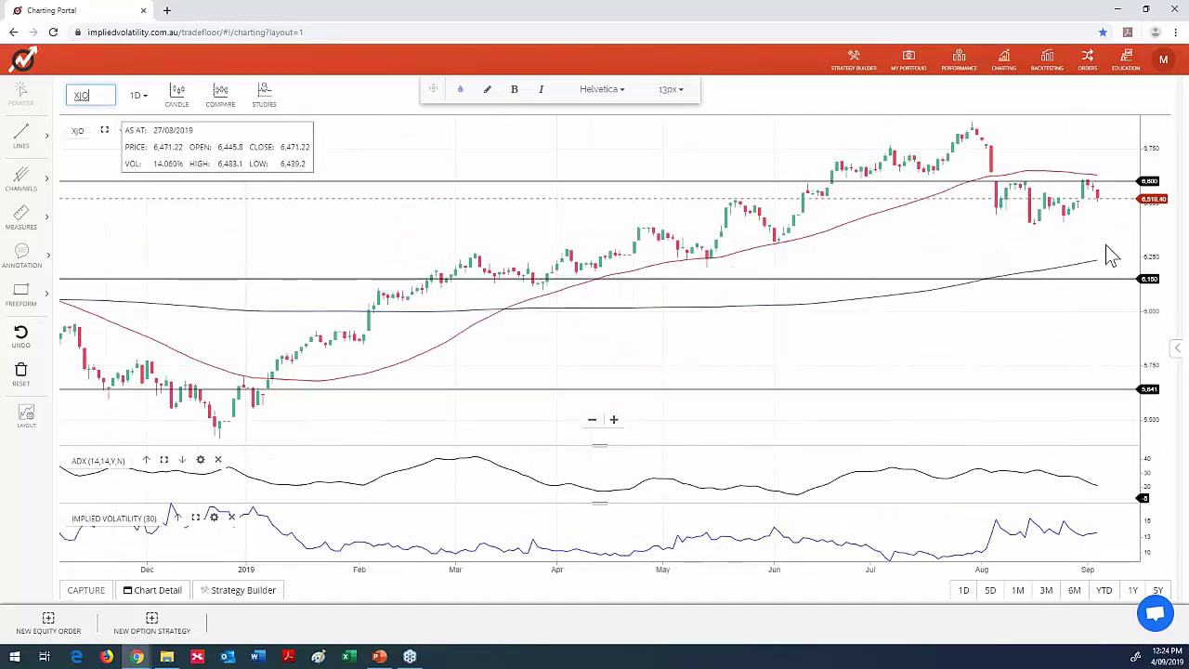
scroll(1110, 257, up, 2)
scroll(1107, 260, up, 1)
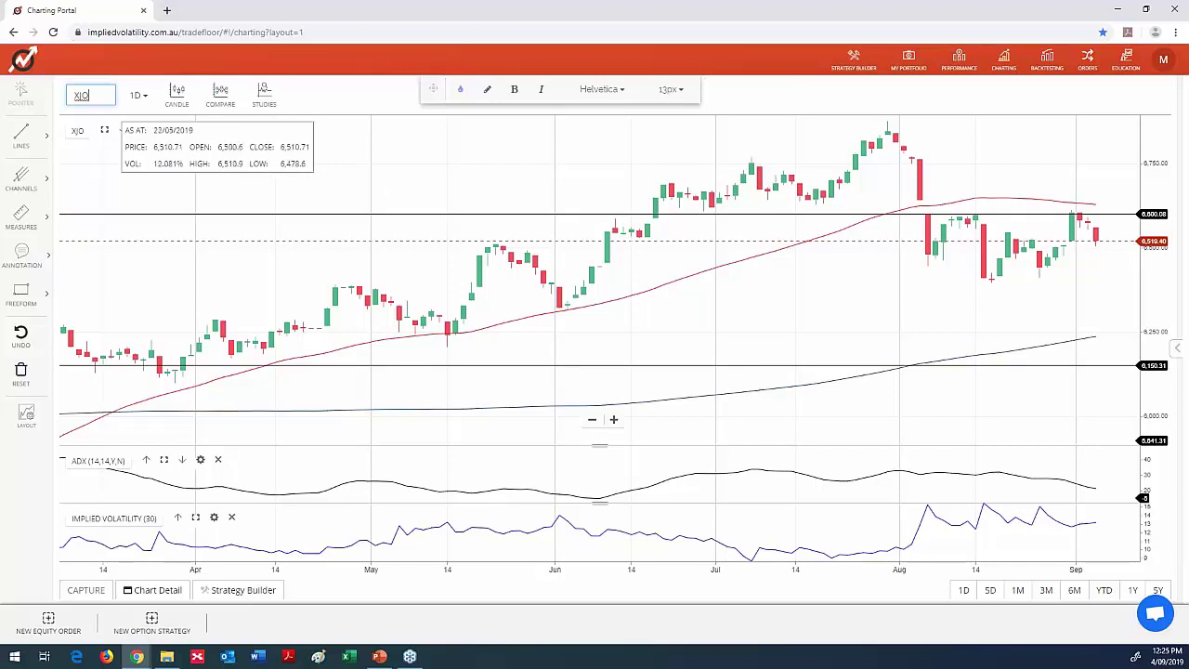
click(82, 94)
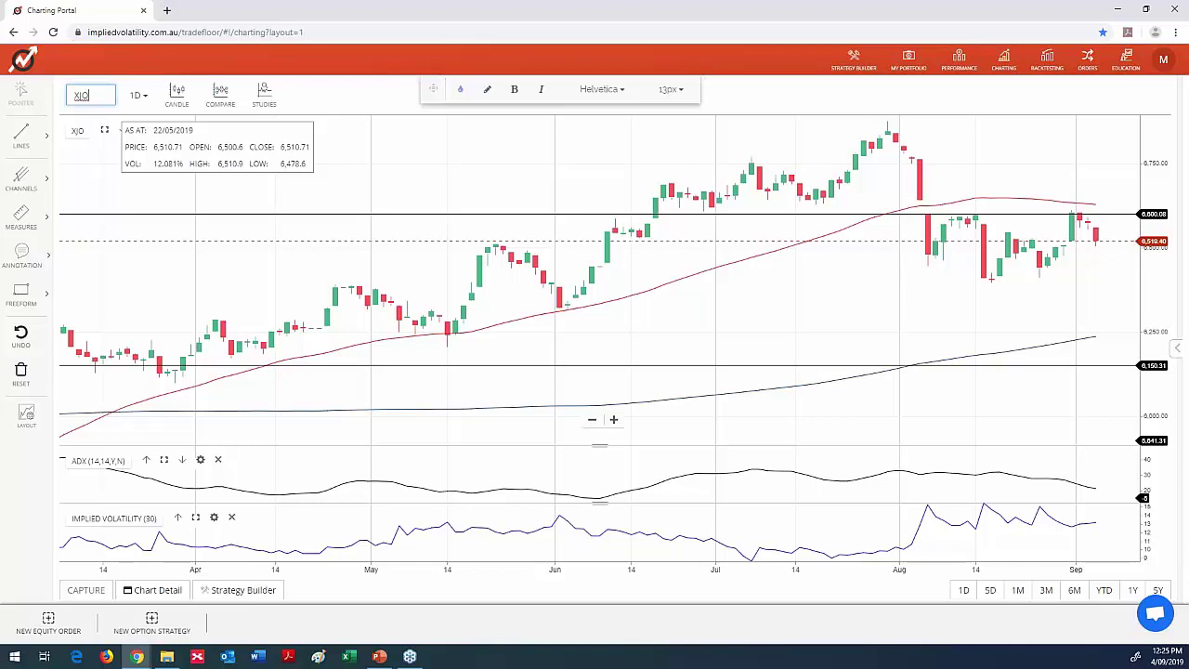